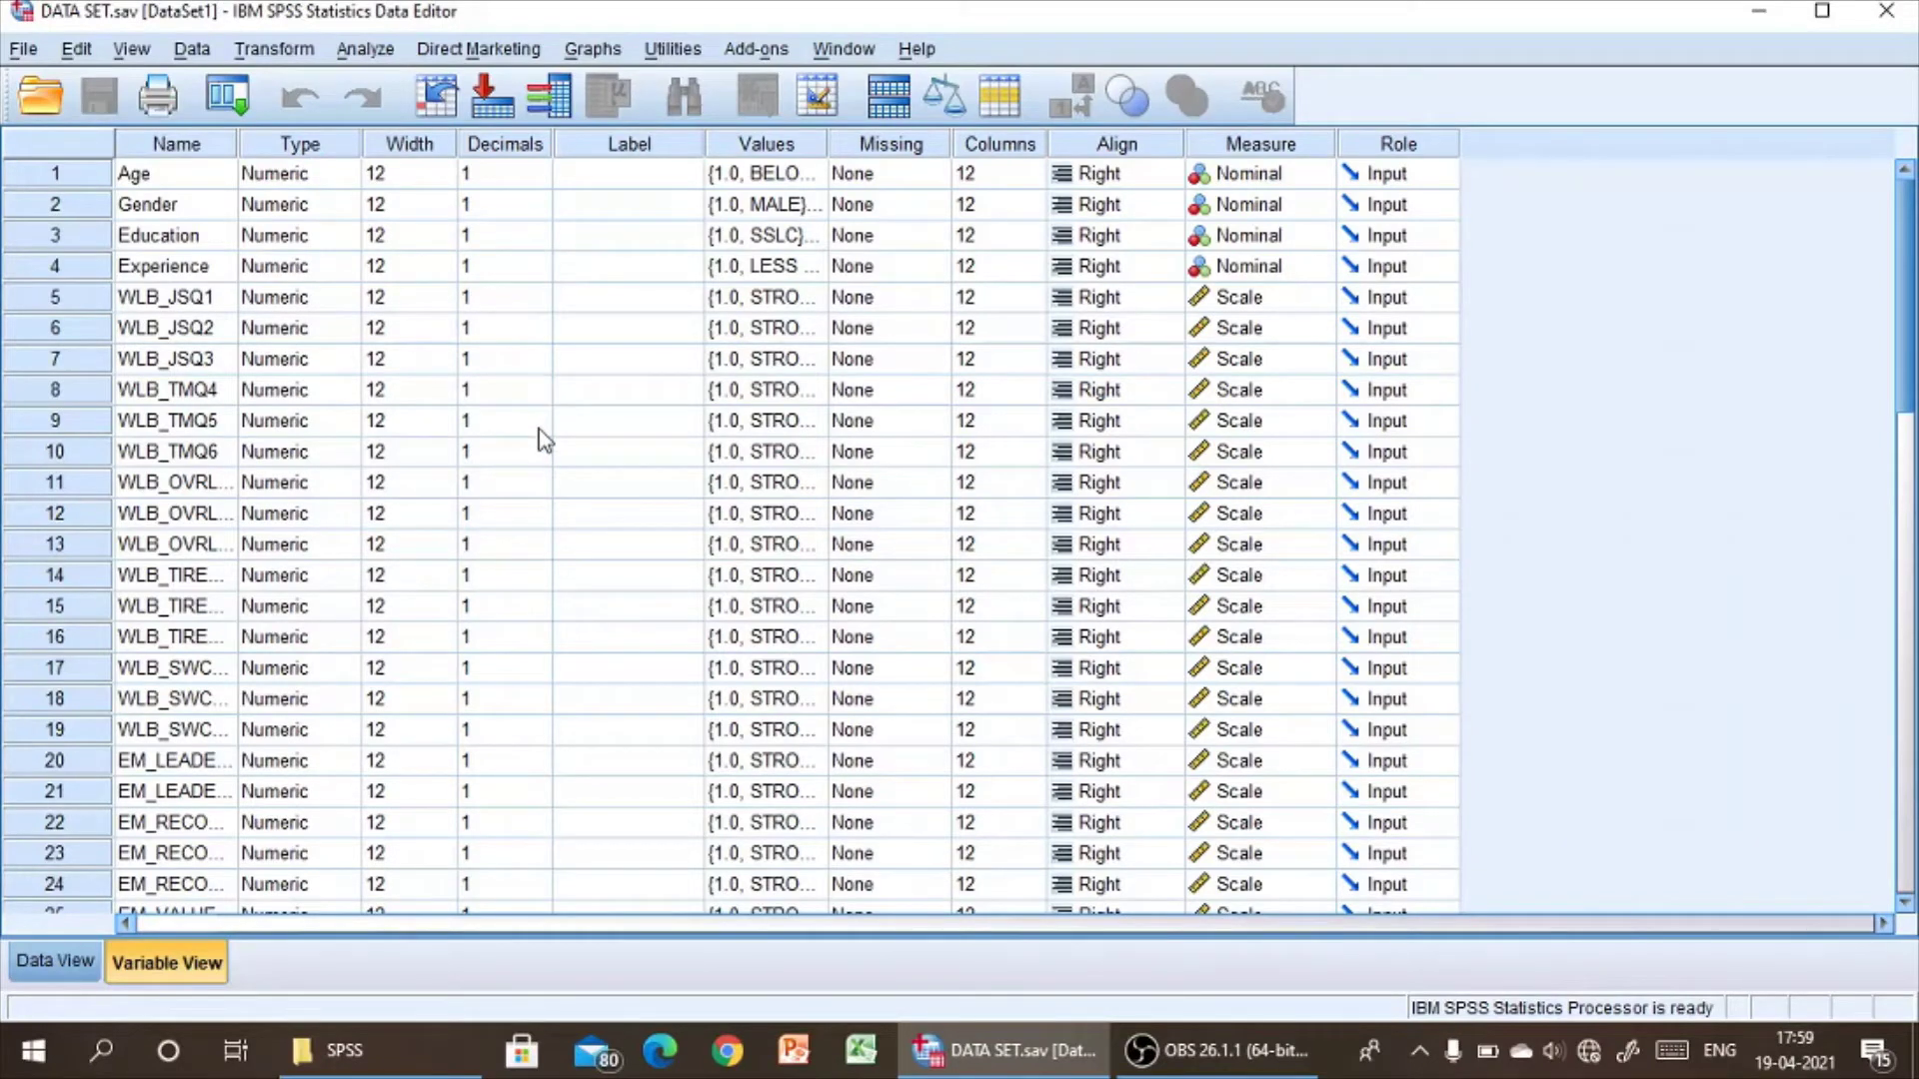
Look over the recorded cases in the data sheet and return to the variable definitions
left_click(66, 965)
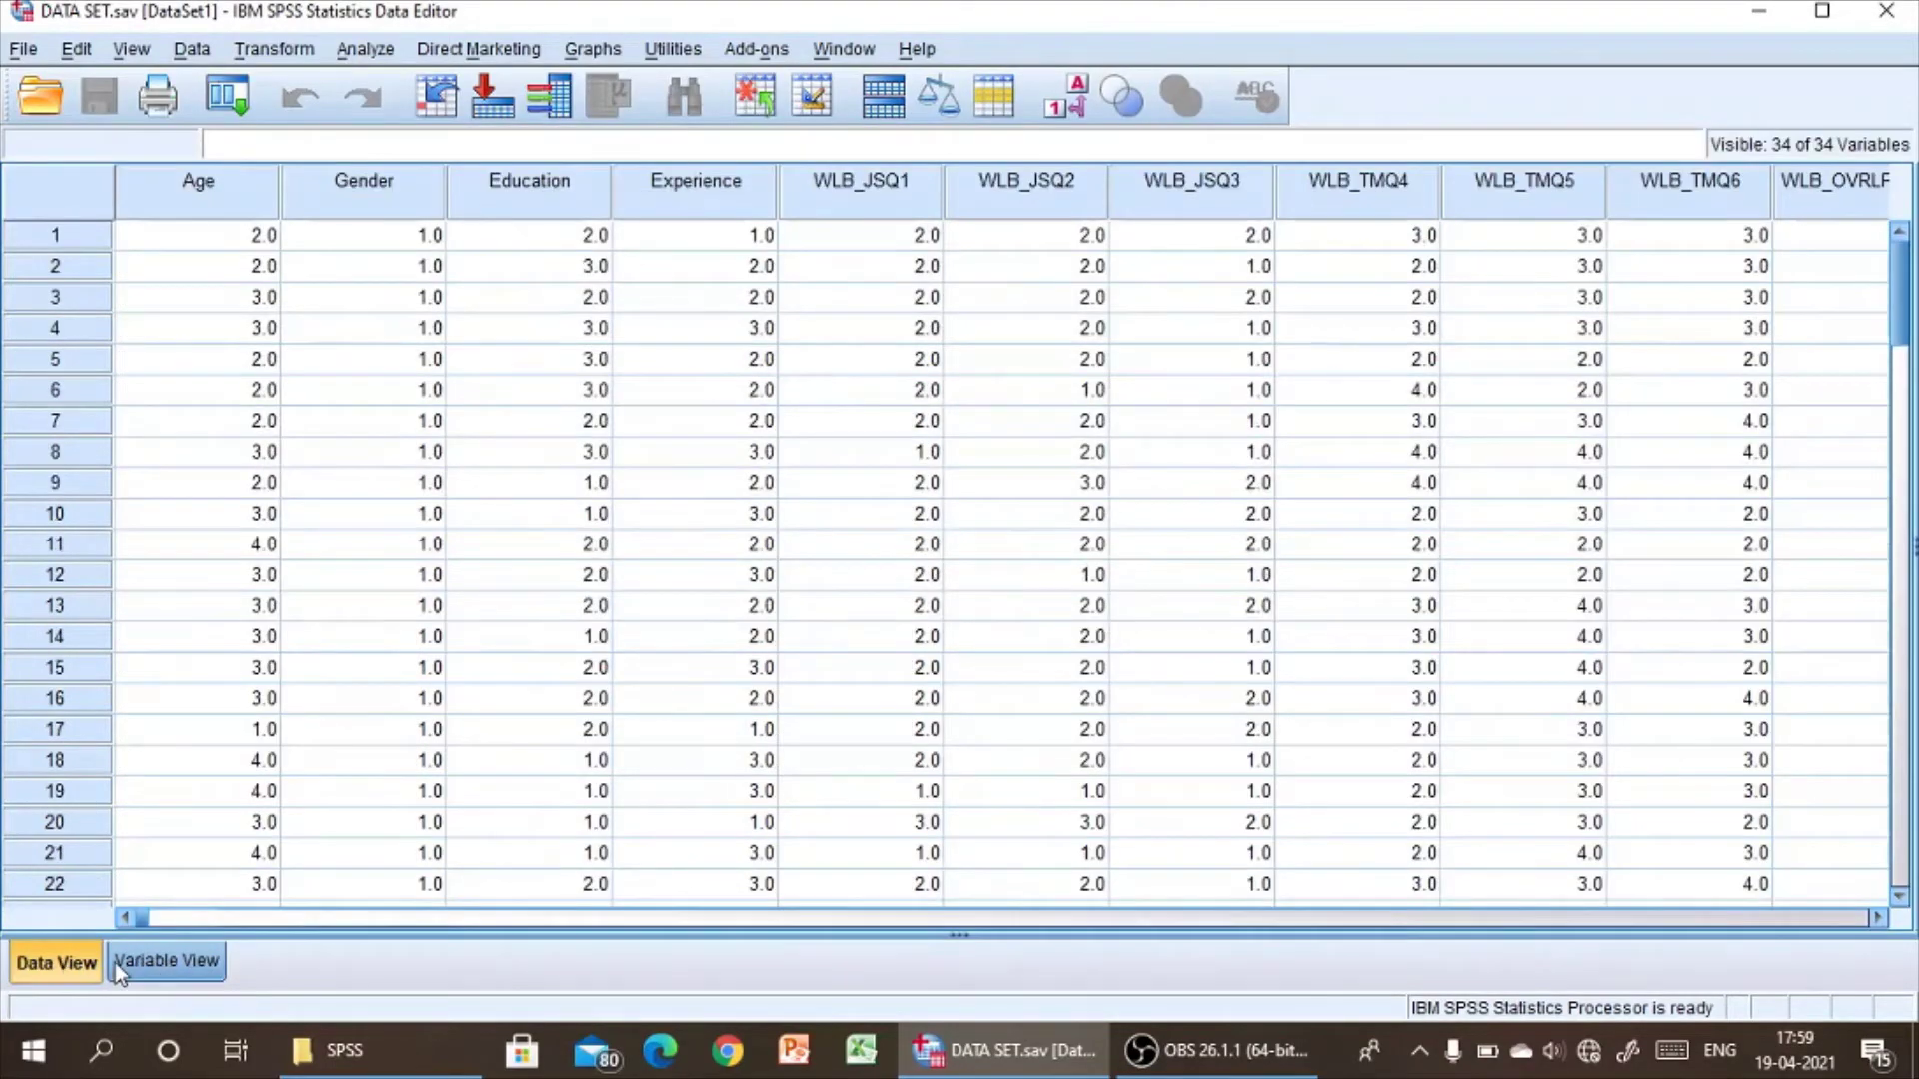
left_click(116, 964)
left_click(60, 965)
left_click(160, 965)
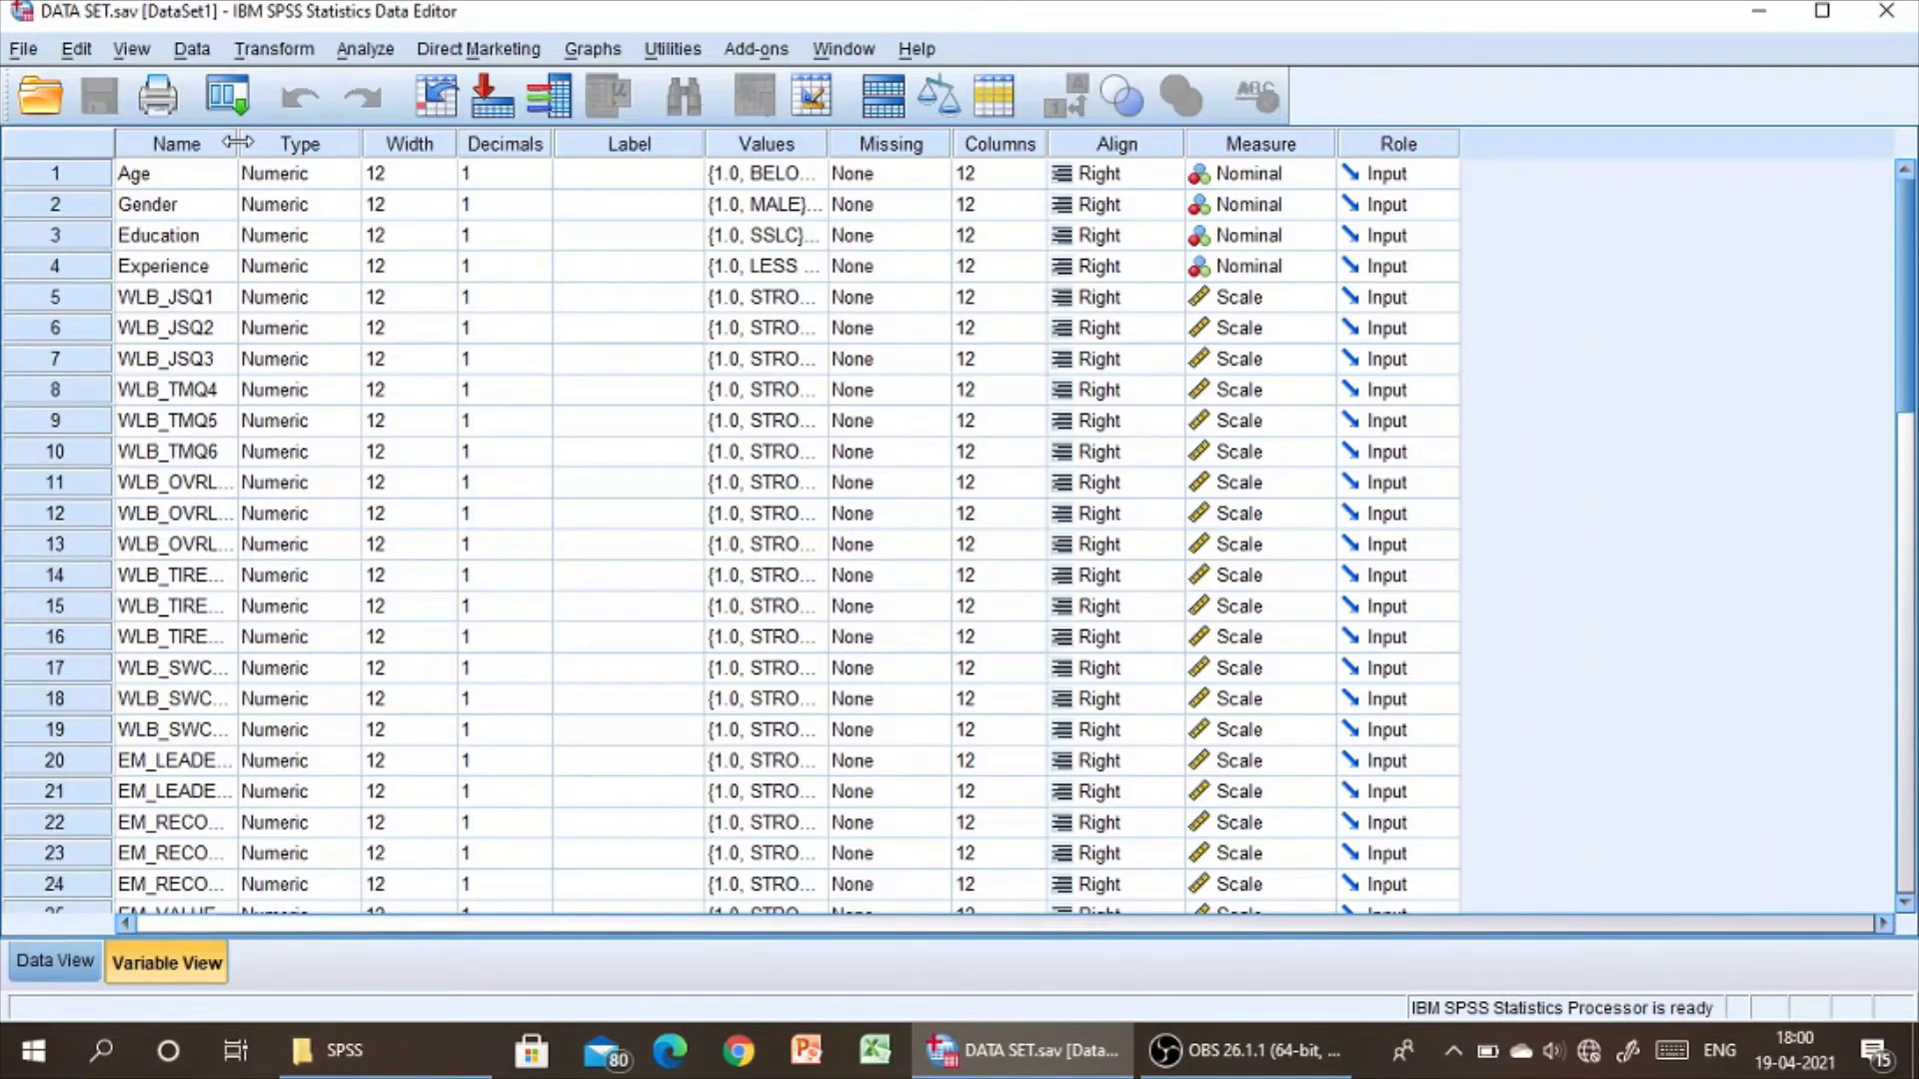
Widen the Name column to fit the full variable names and review the WLB and EM variables
left_click_drag(237, 143, 382, 144)
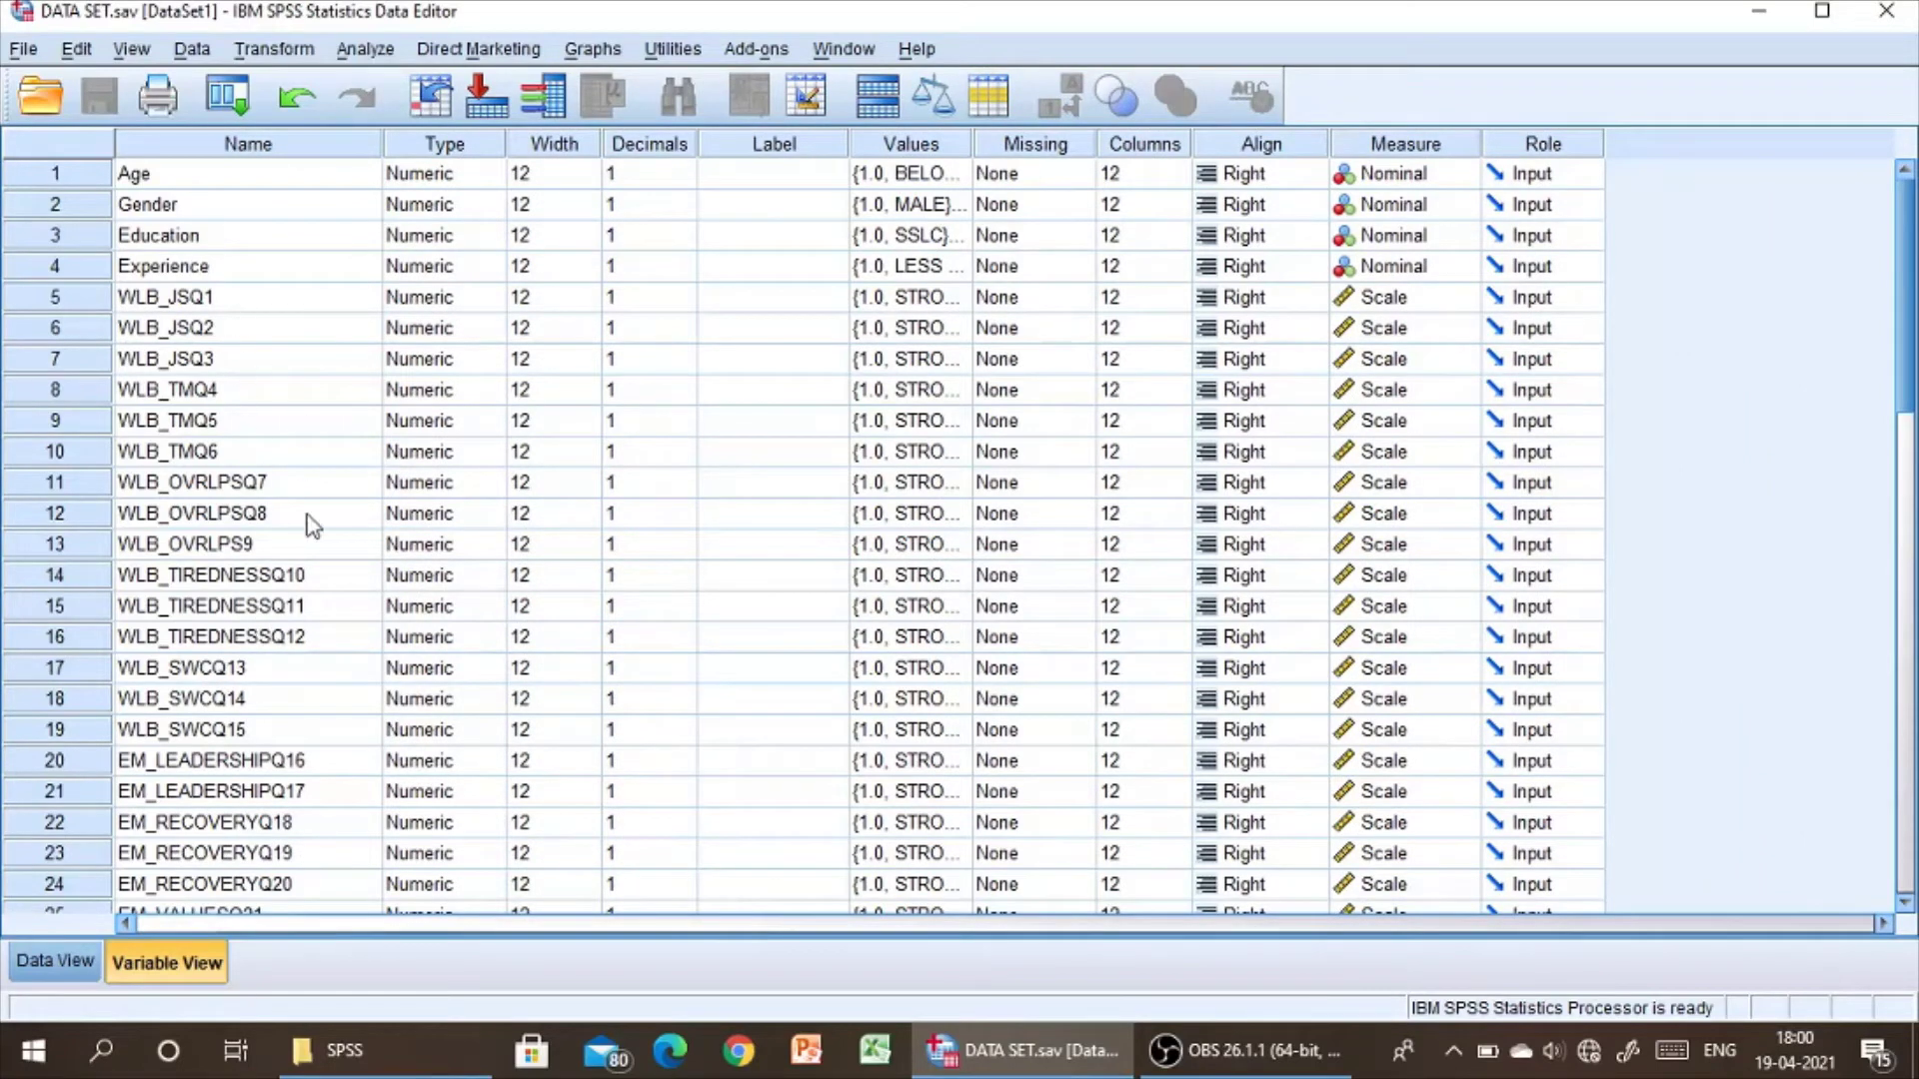
scroll(305, 620, "down", 2)
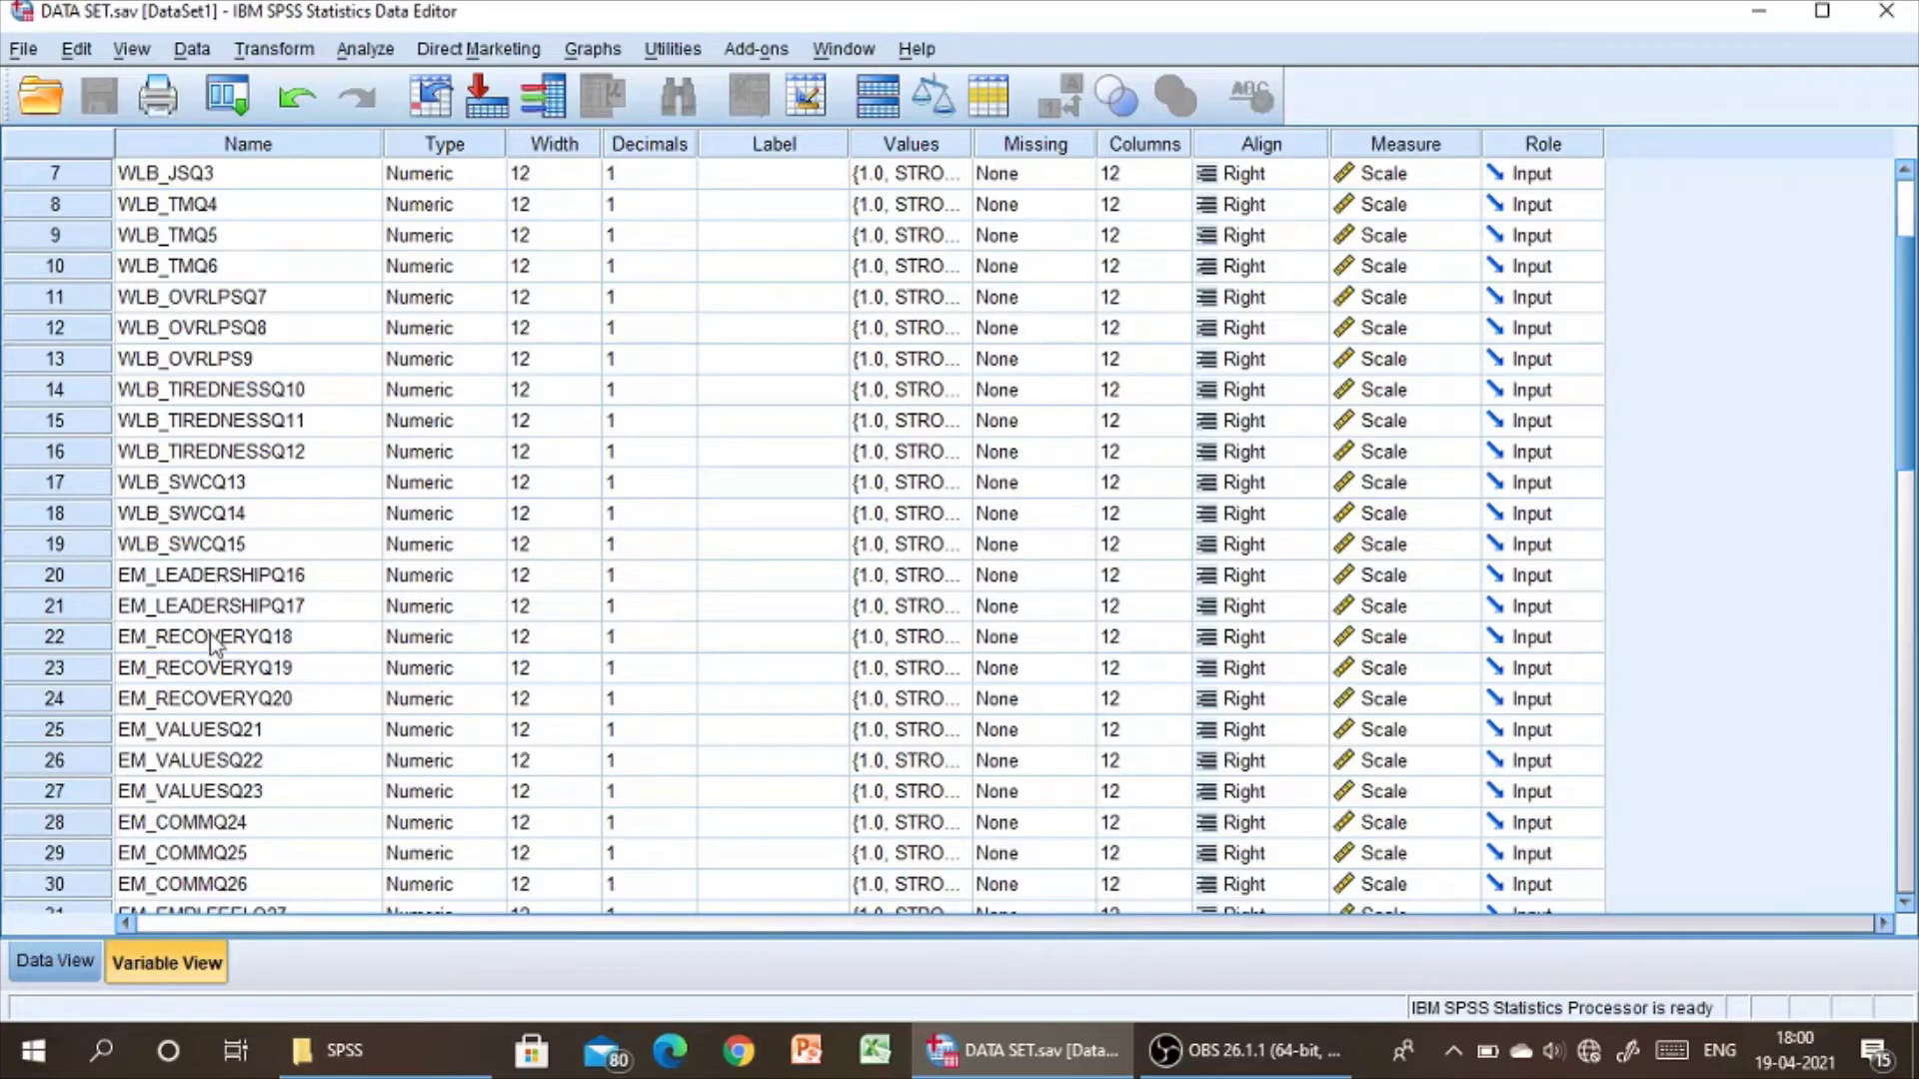
scroll(215, 620, "down", 2)
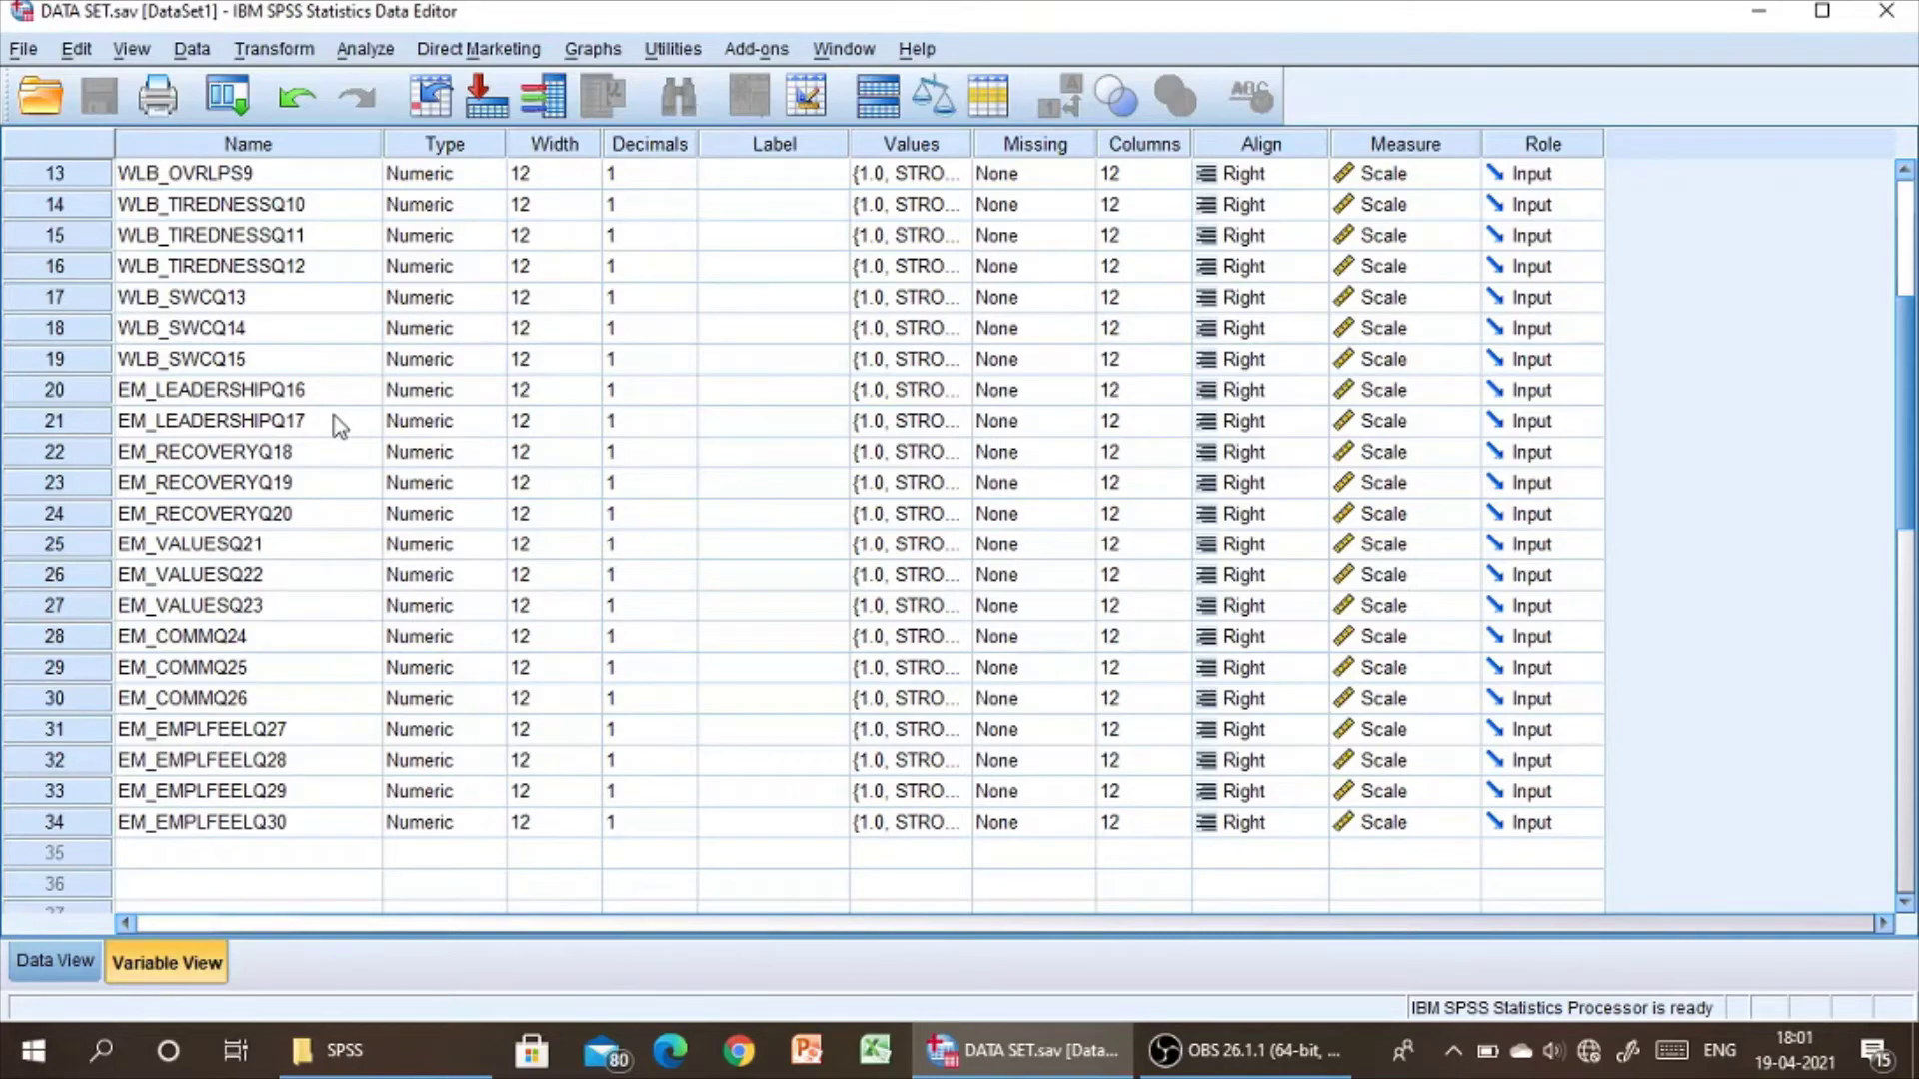
scroll(340, 425, "up", 3)
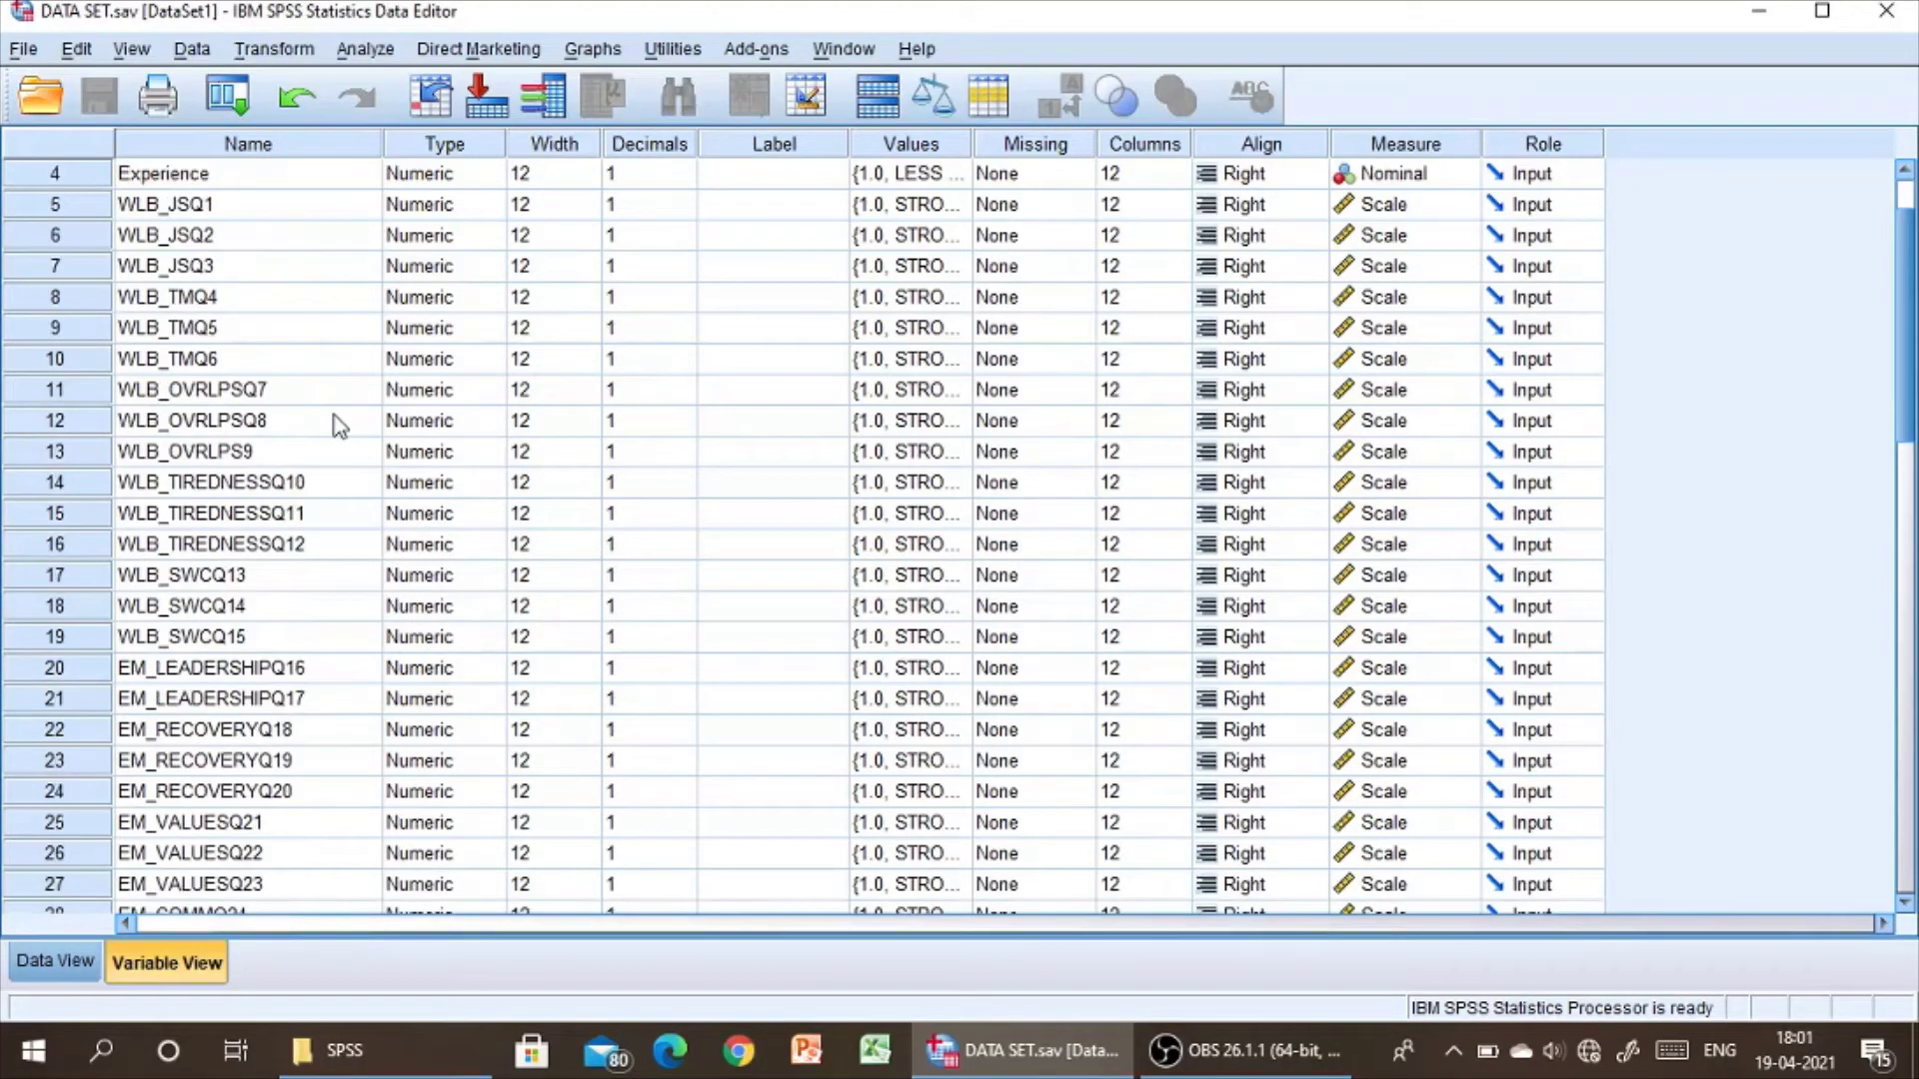
Run a reliability analysis with the Alpha model on the items WLB_JSQ1, WLB_JSQ2 and WLB_JSQ3
left_click(364, 49)
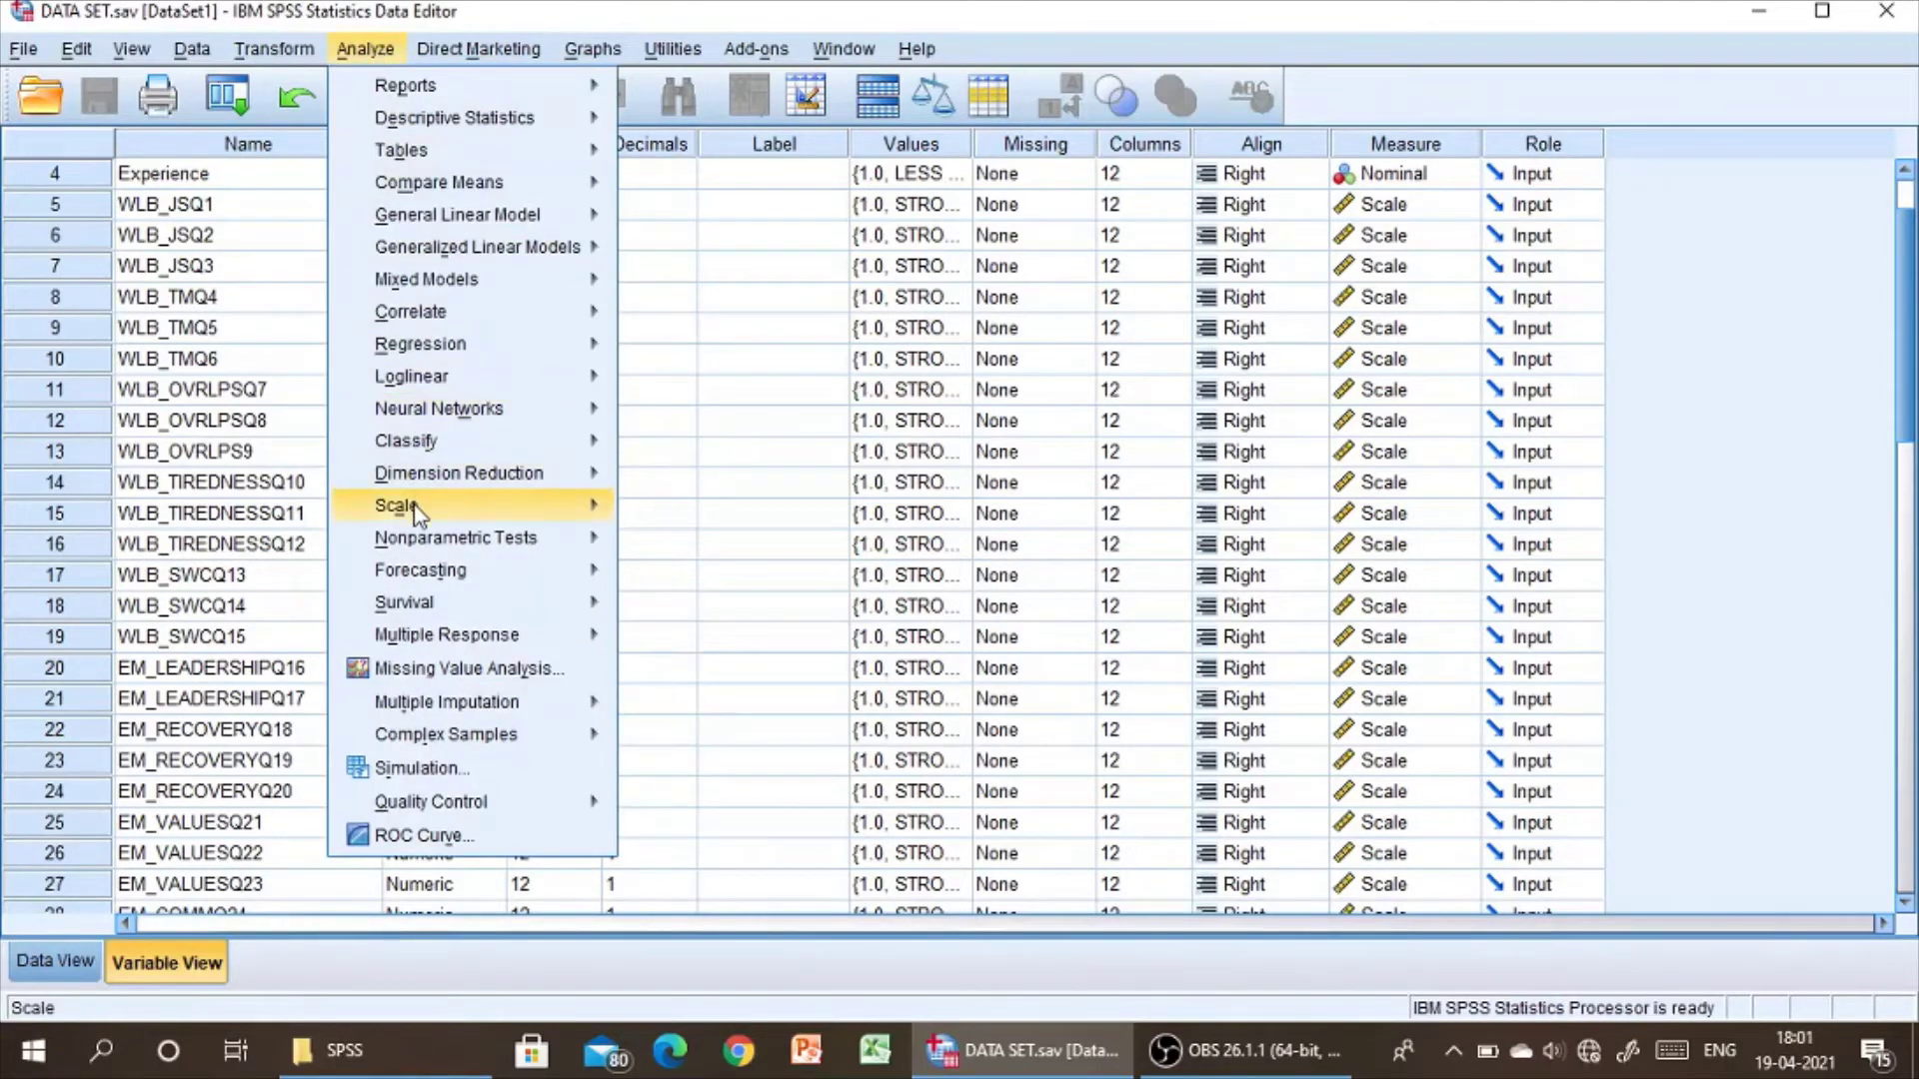
mouse_move(518, 511)
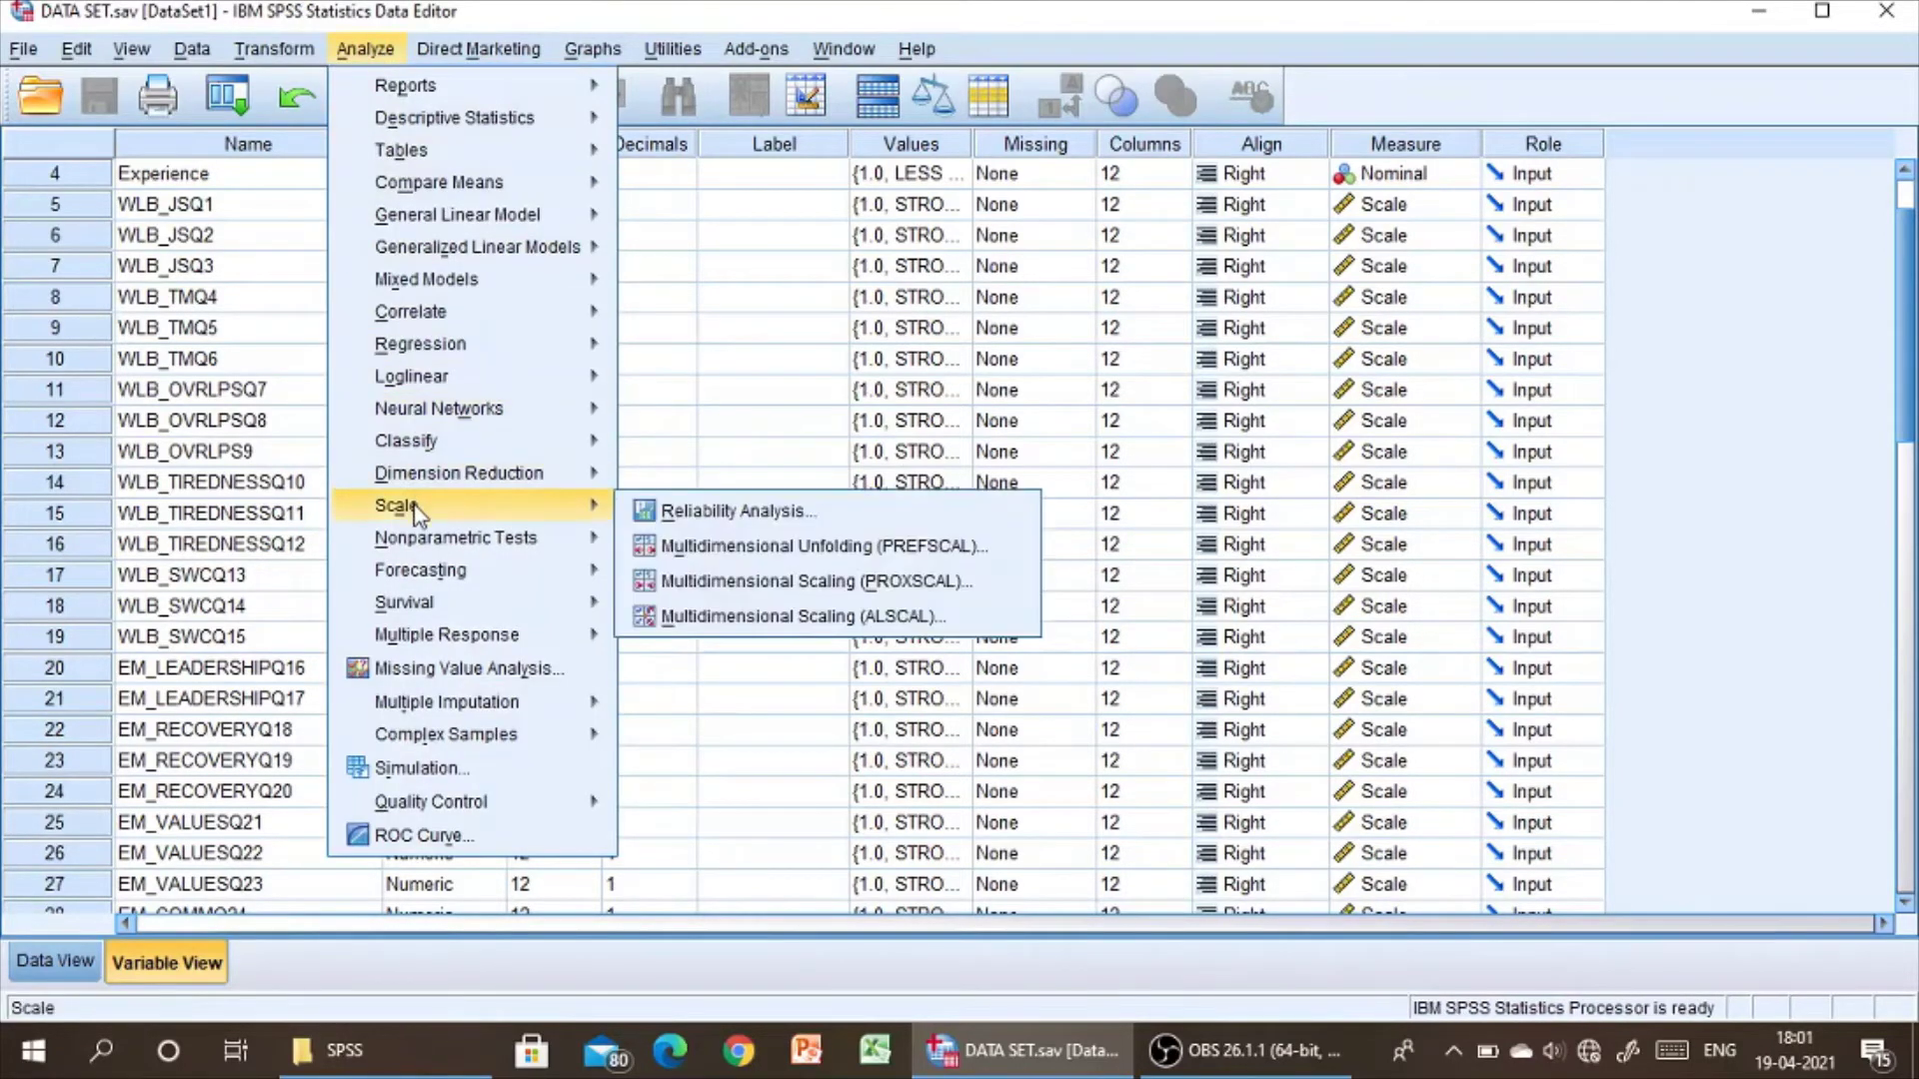
left_click(704, 515)
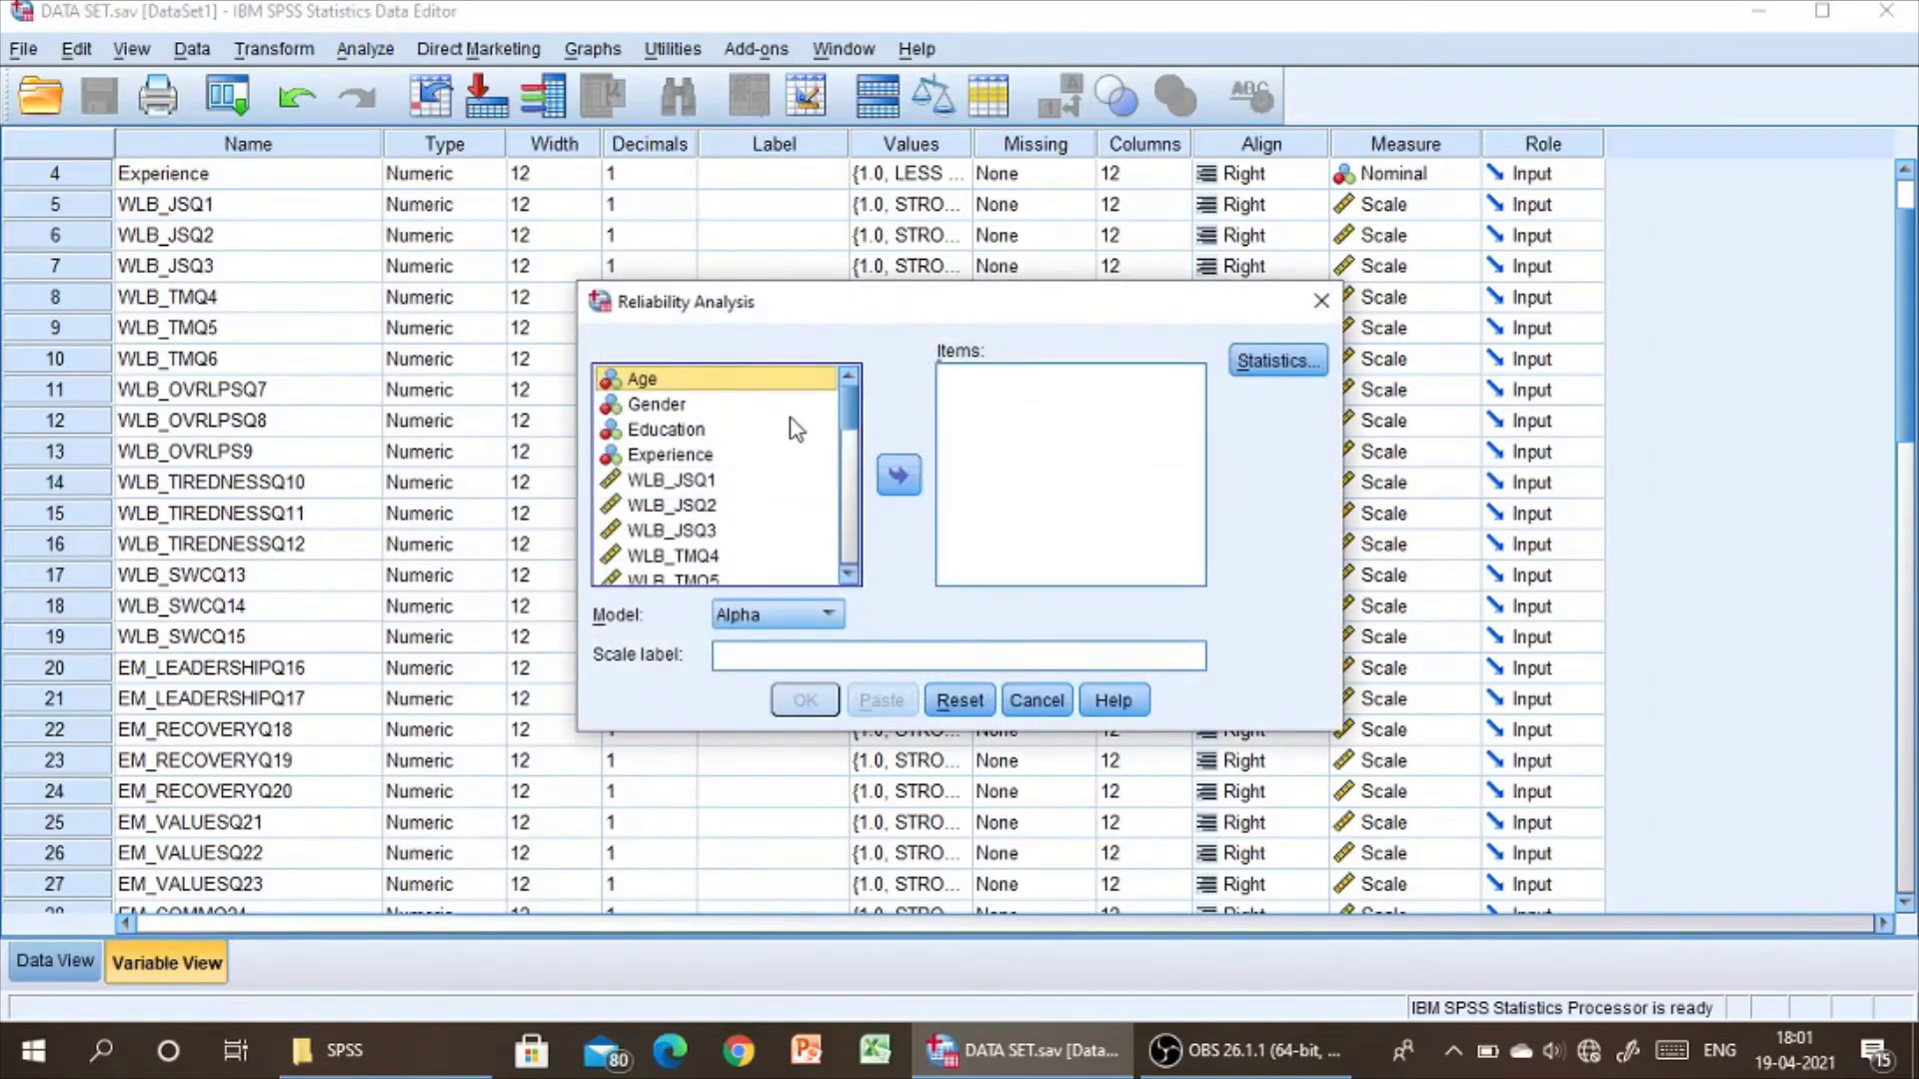
mouse_move(855, 417)
left_mouse_down()
mouse_move(848, 553)
mouse_move(865, 420)
left_mouse_up()
left_click(788, 472)
left_click(702, 480)
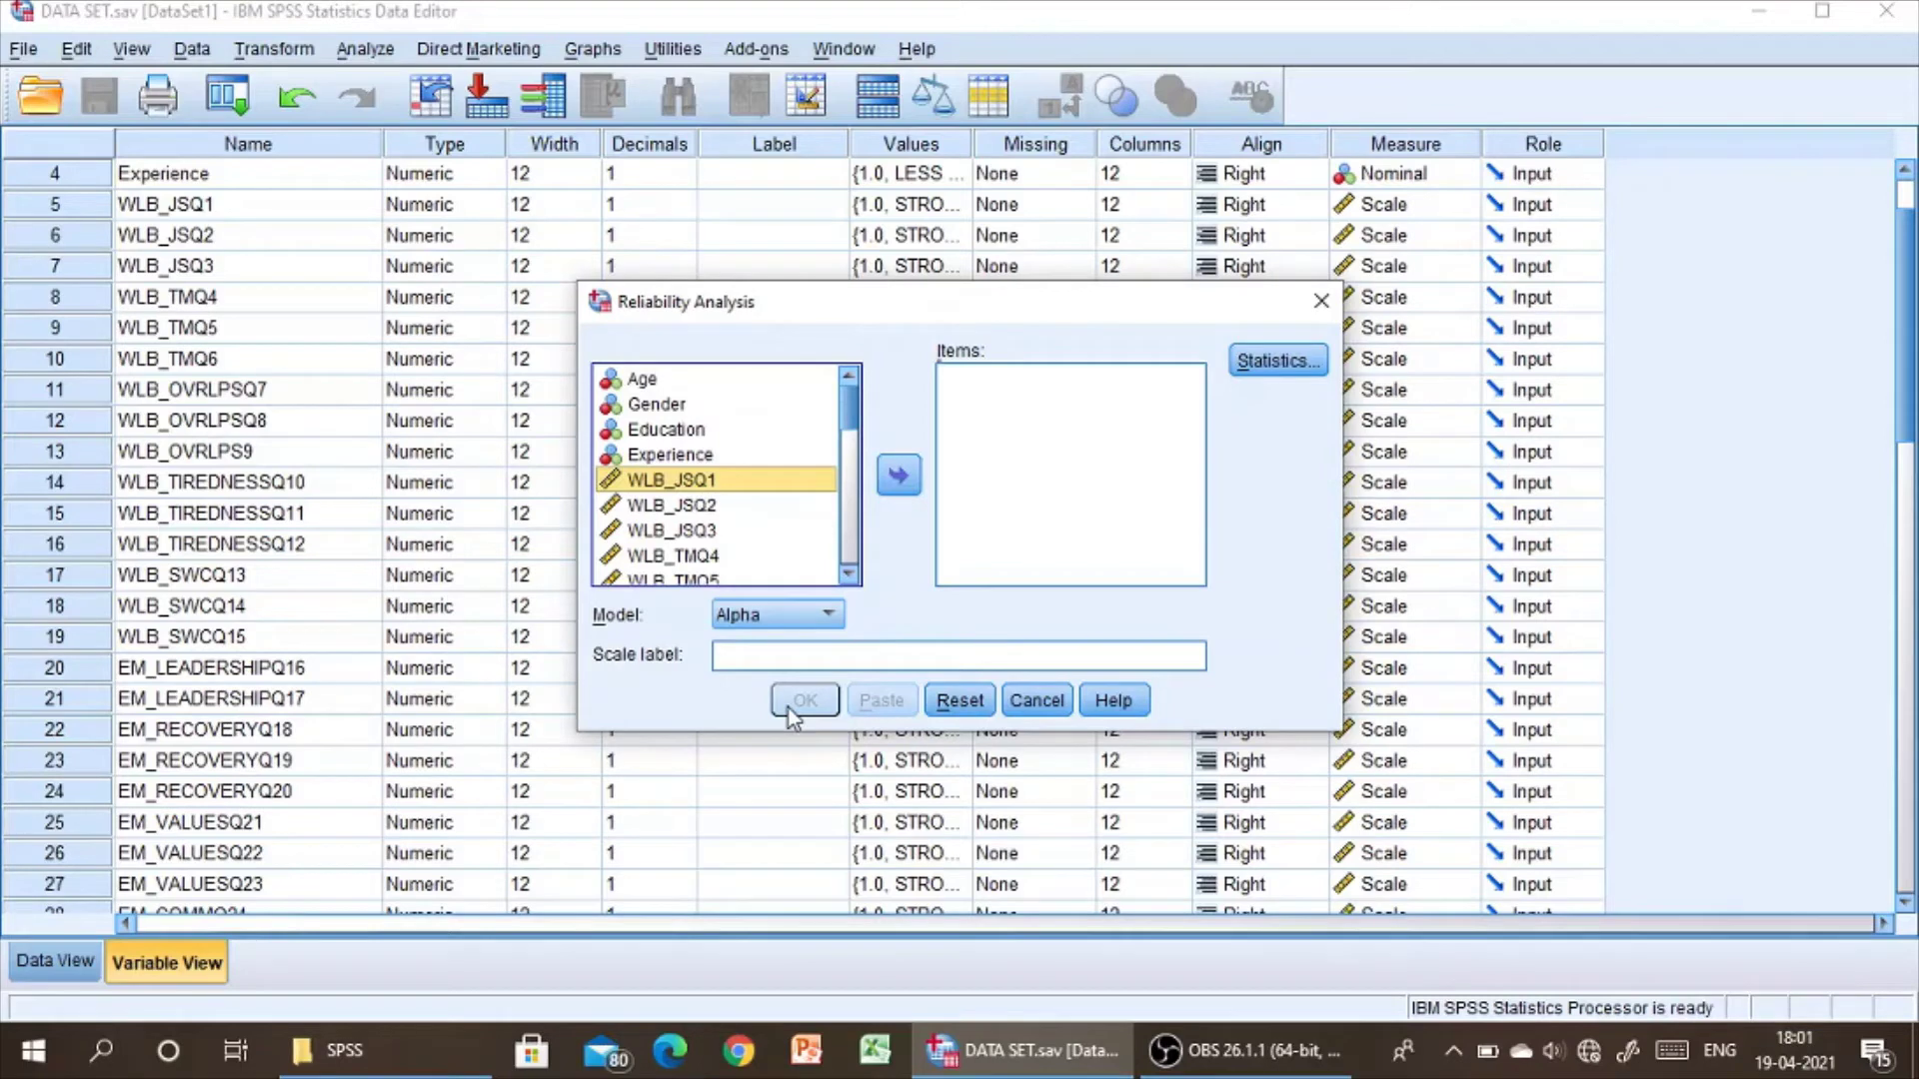
key("shift+Down")
key("shift+Down")
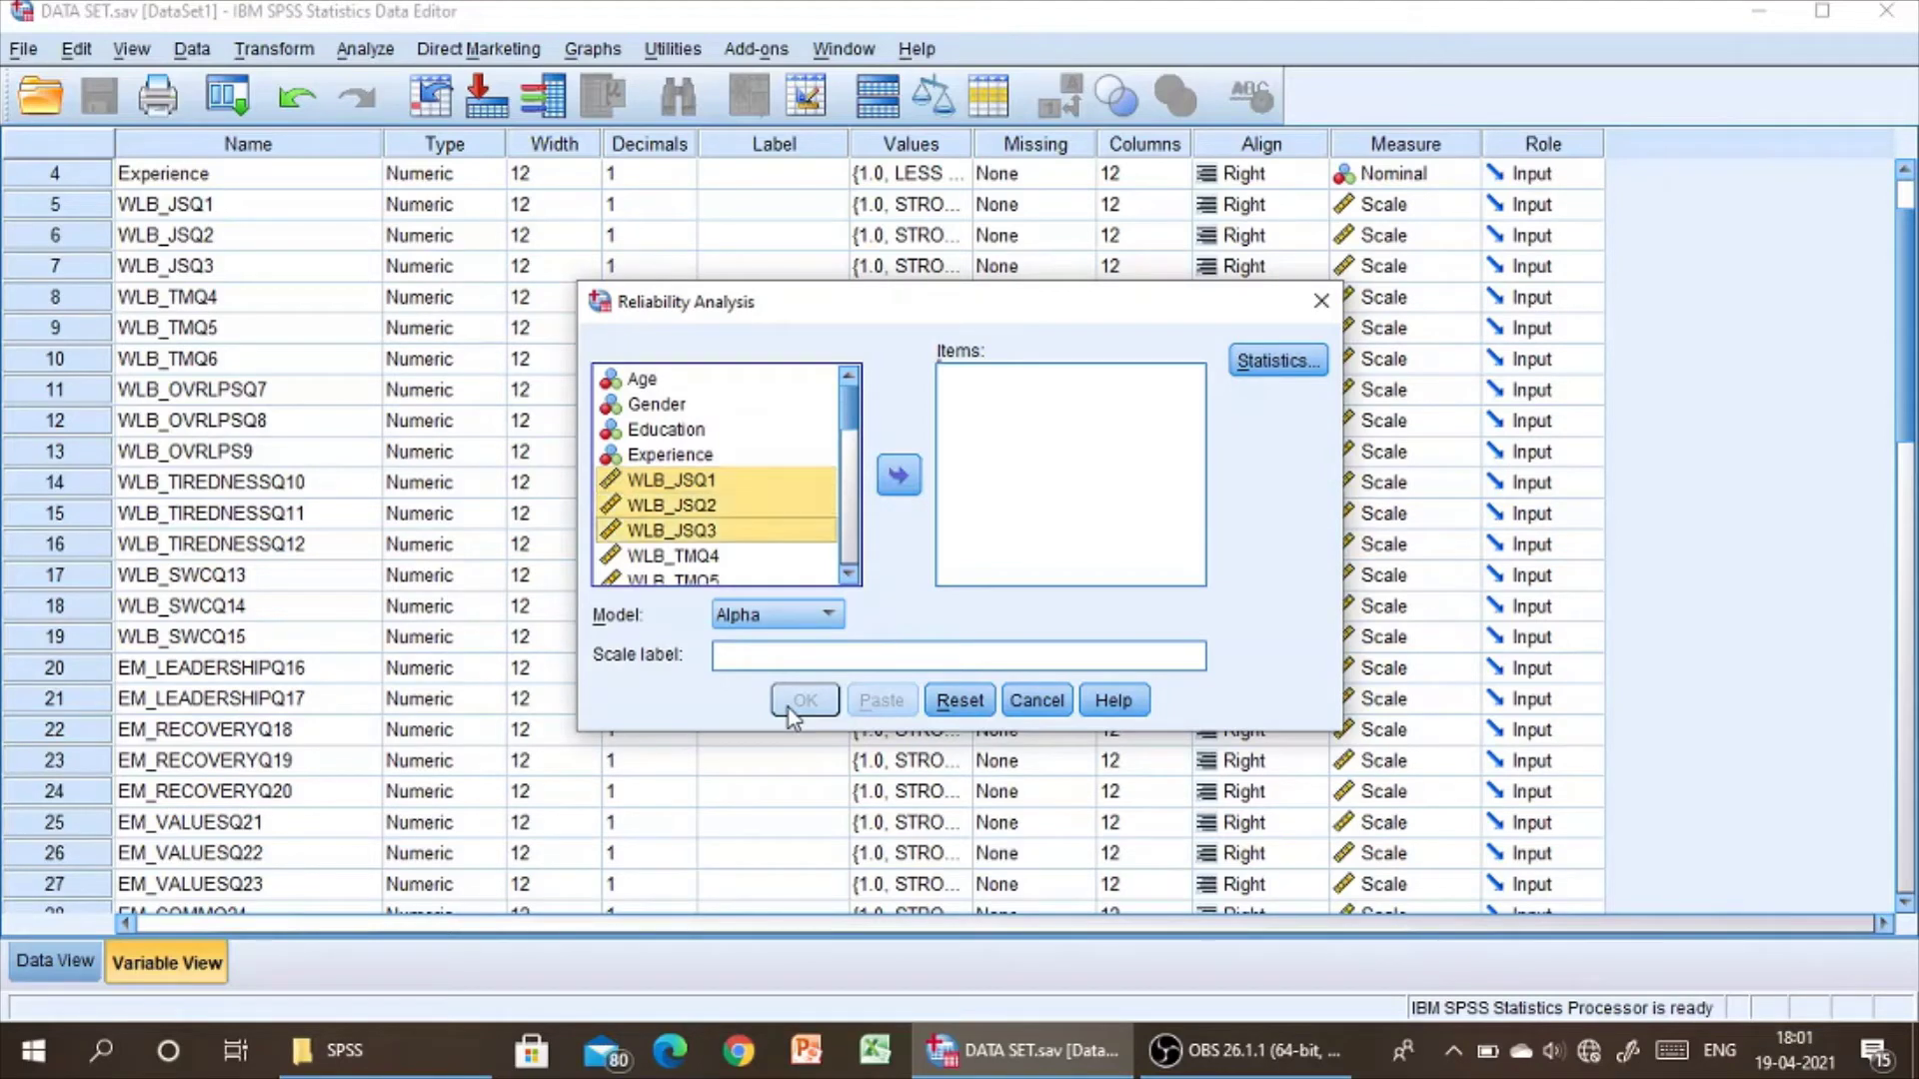
left_click(719, 486)
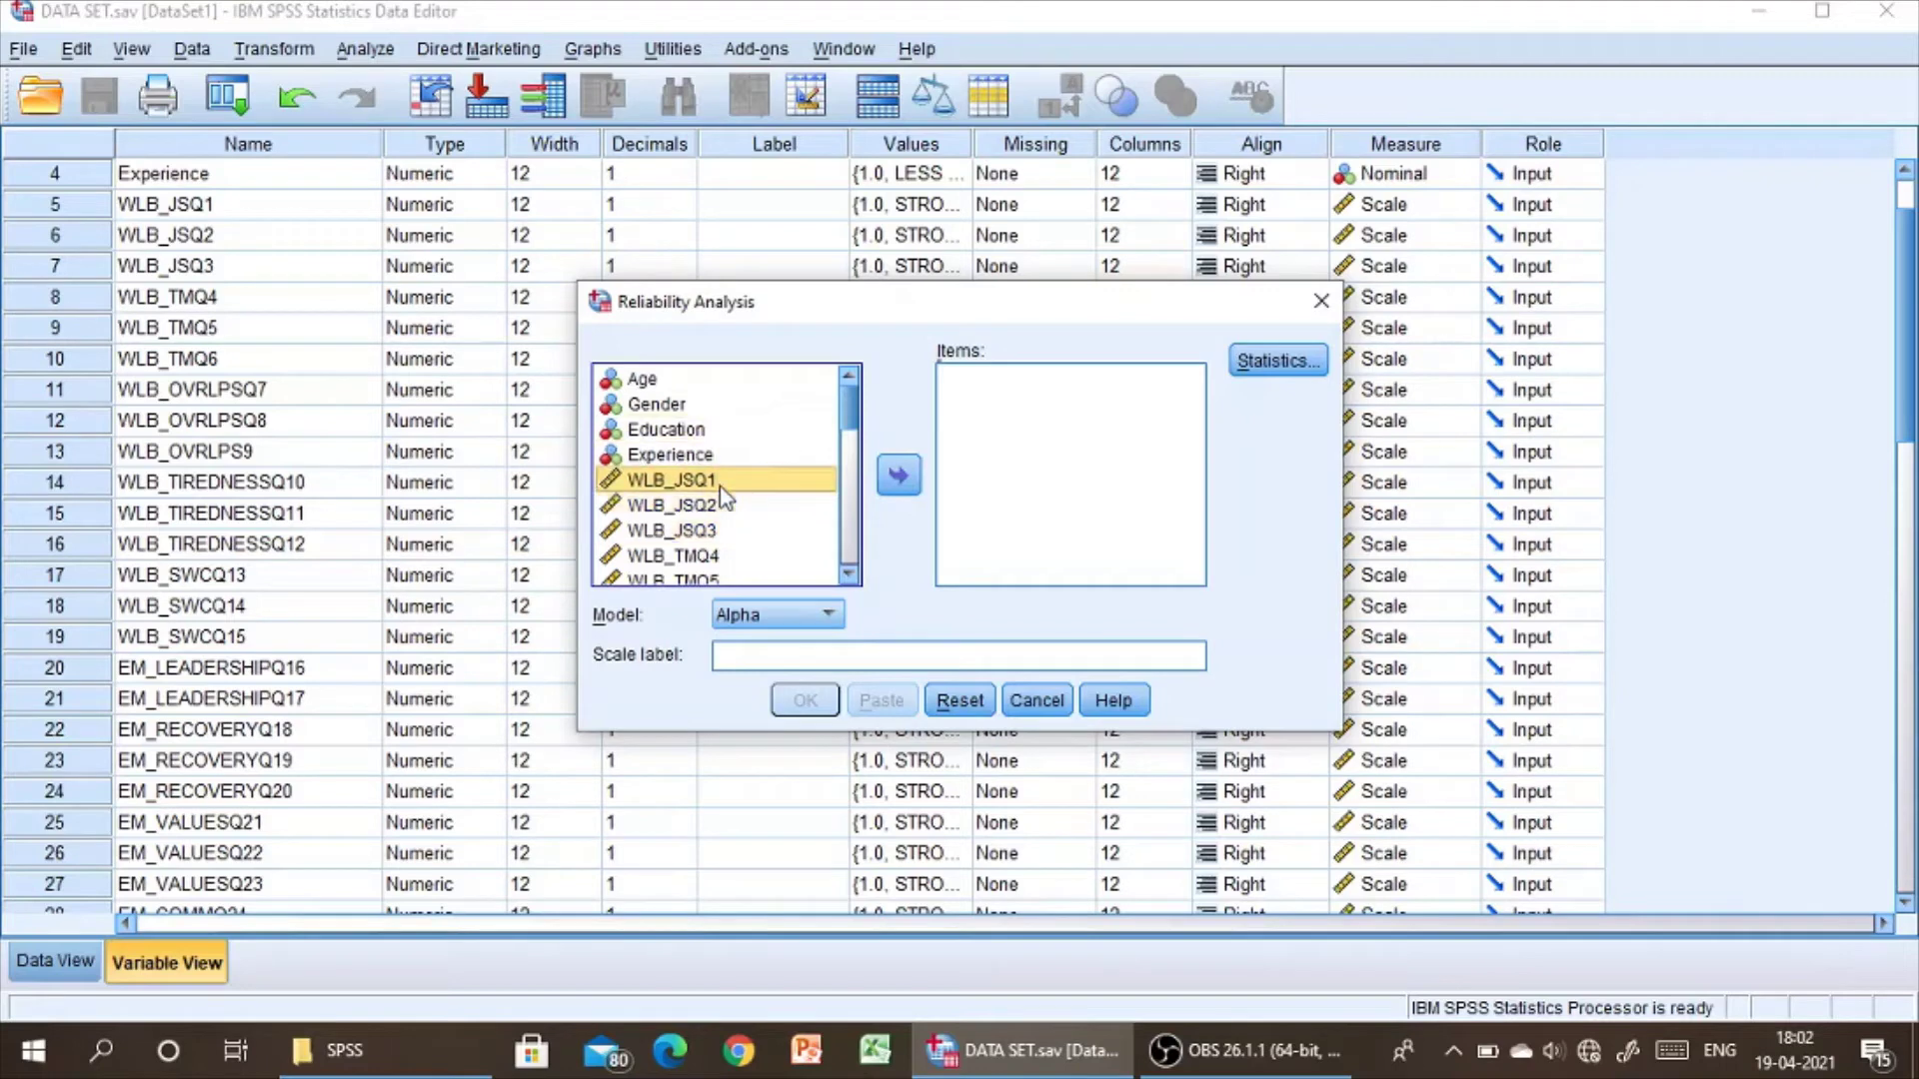
key("shift+Down")
key("shift+Down")
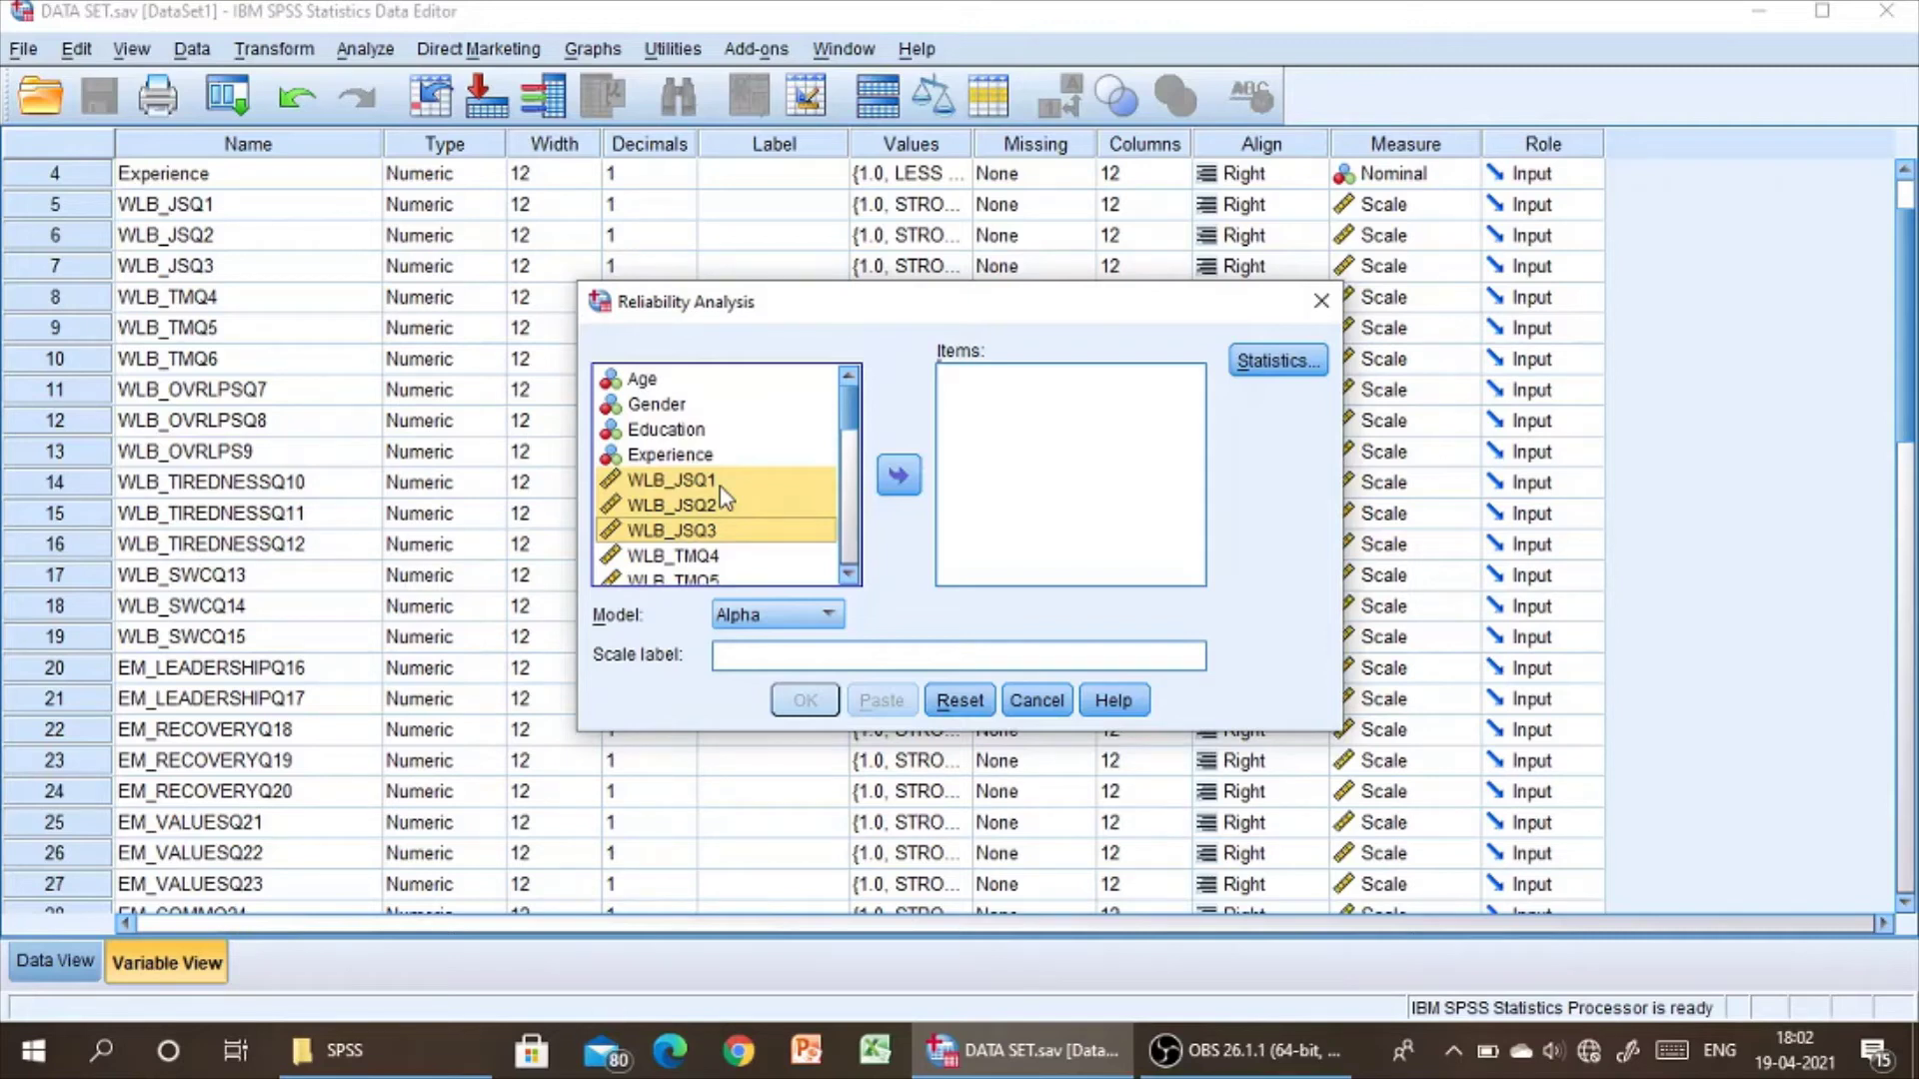
left_click(899, 478)
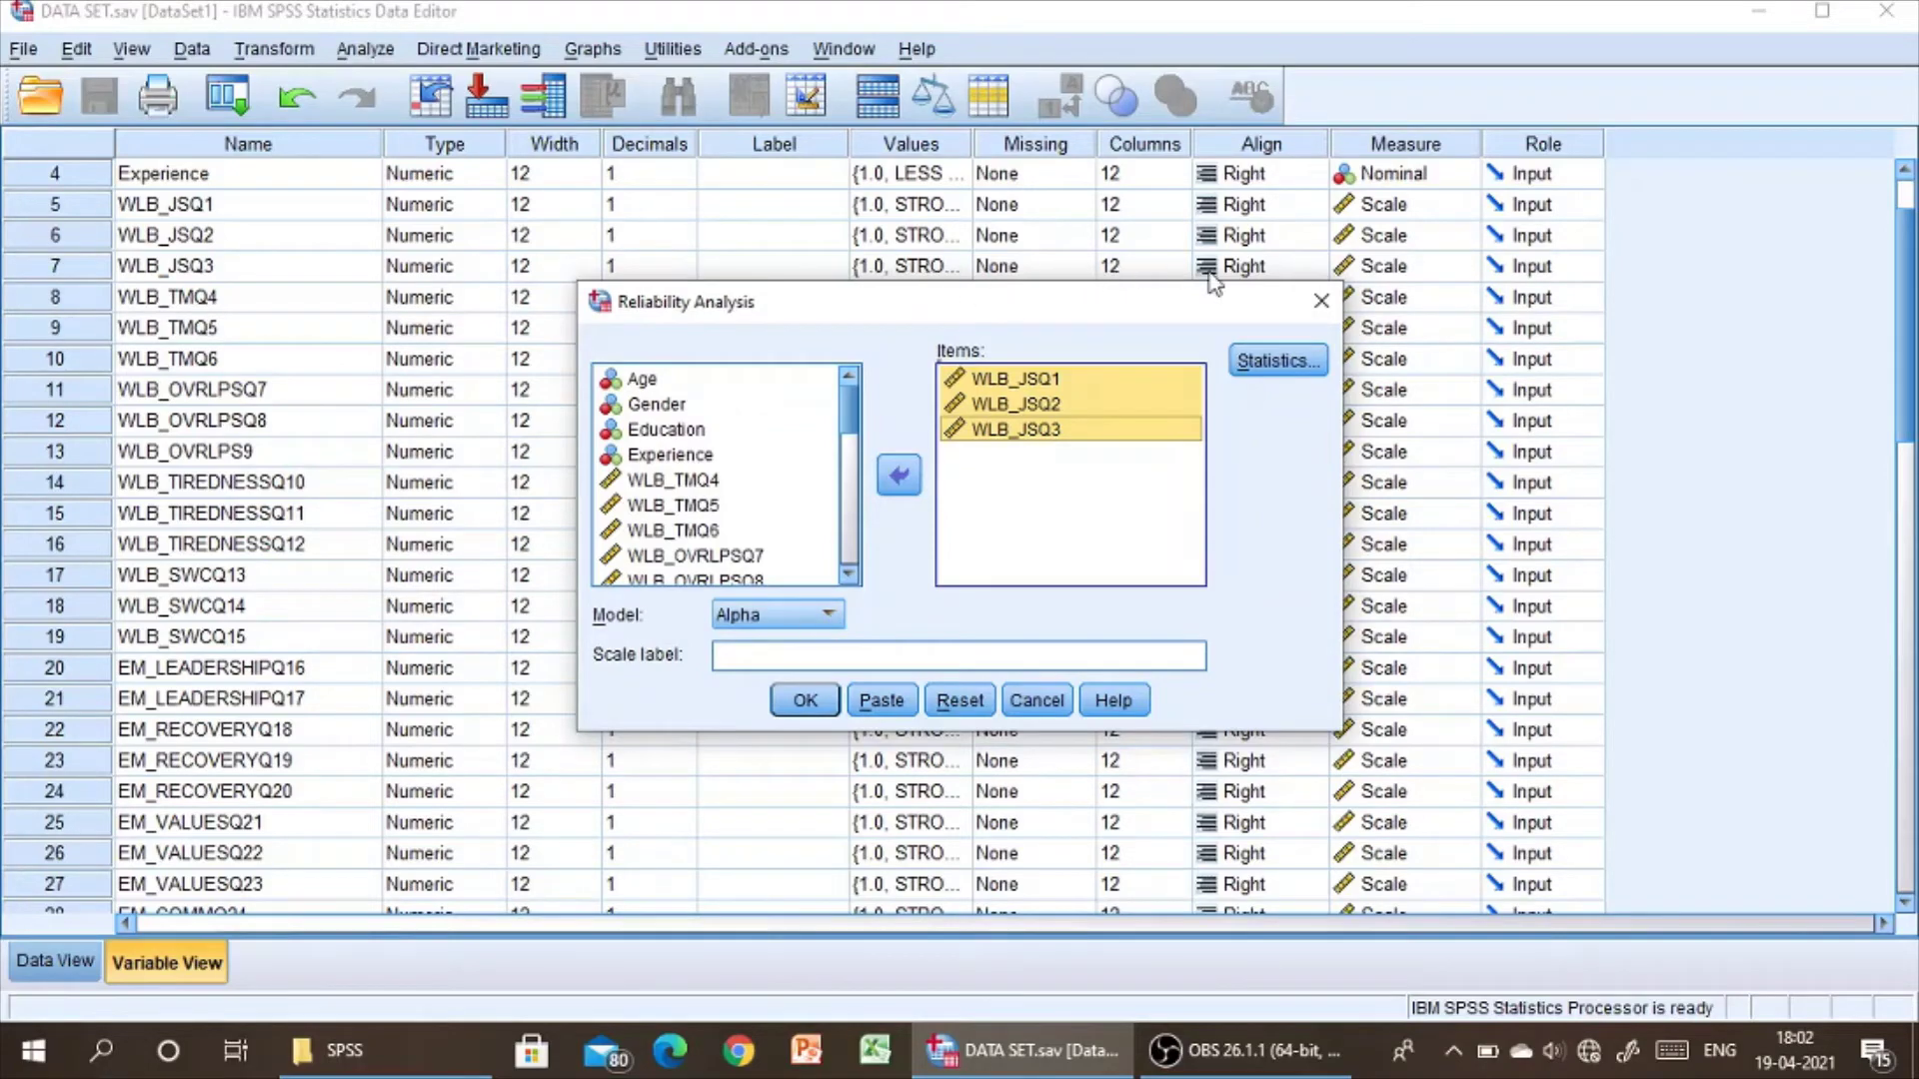
left_click(804, 702)
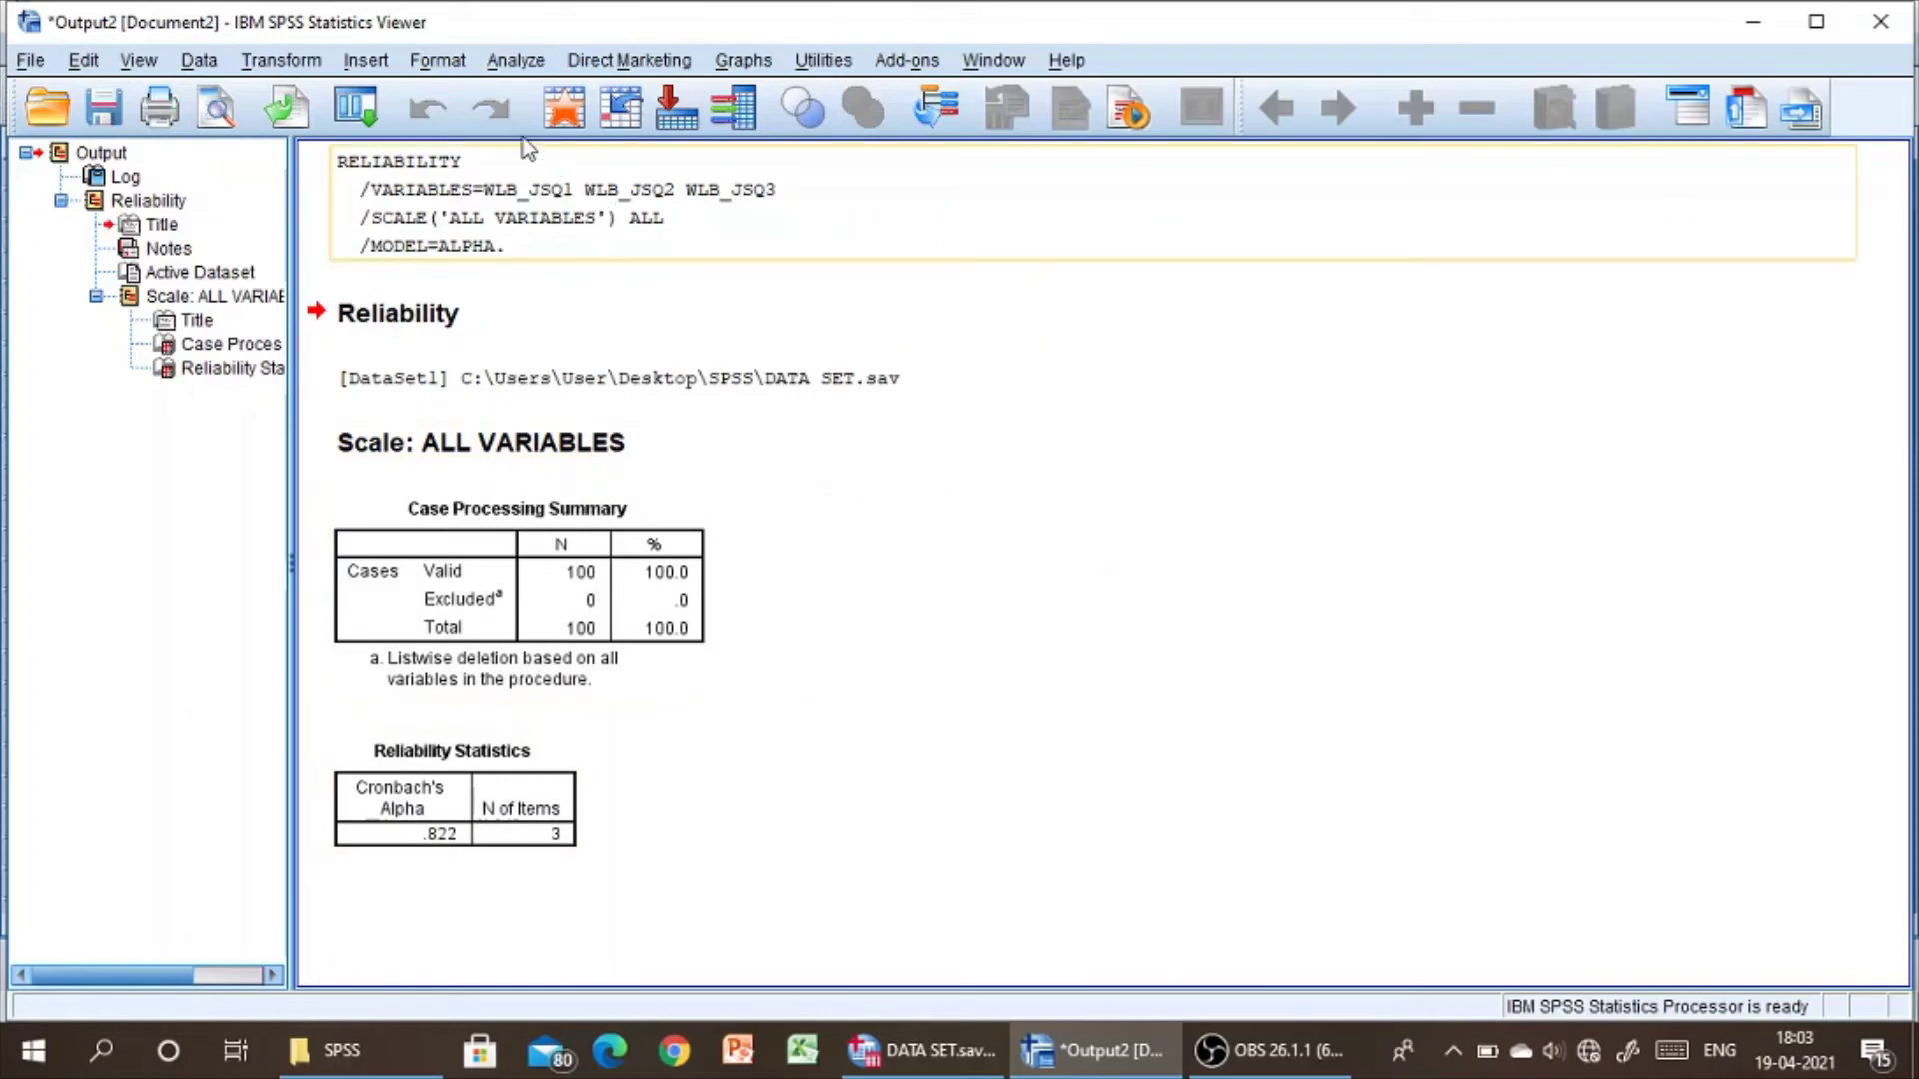
Reopen the reliability analysis setup and remove WLB_JSQ1, WLB_JSQ2 and WLB_JSQ3 from its items
left_click(515, 60)
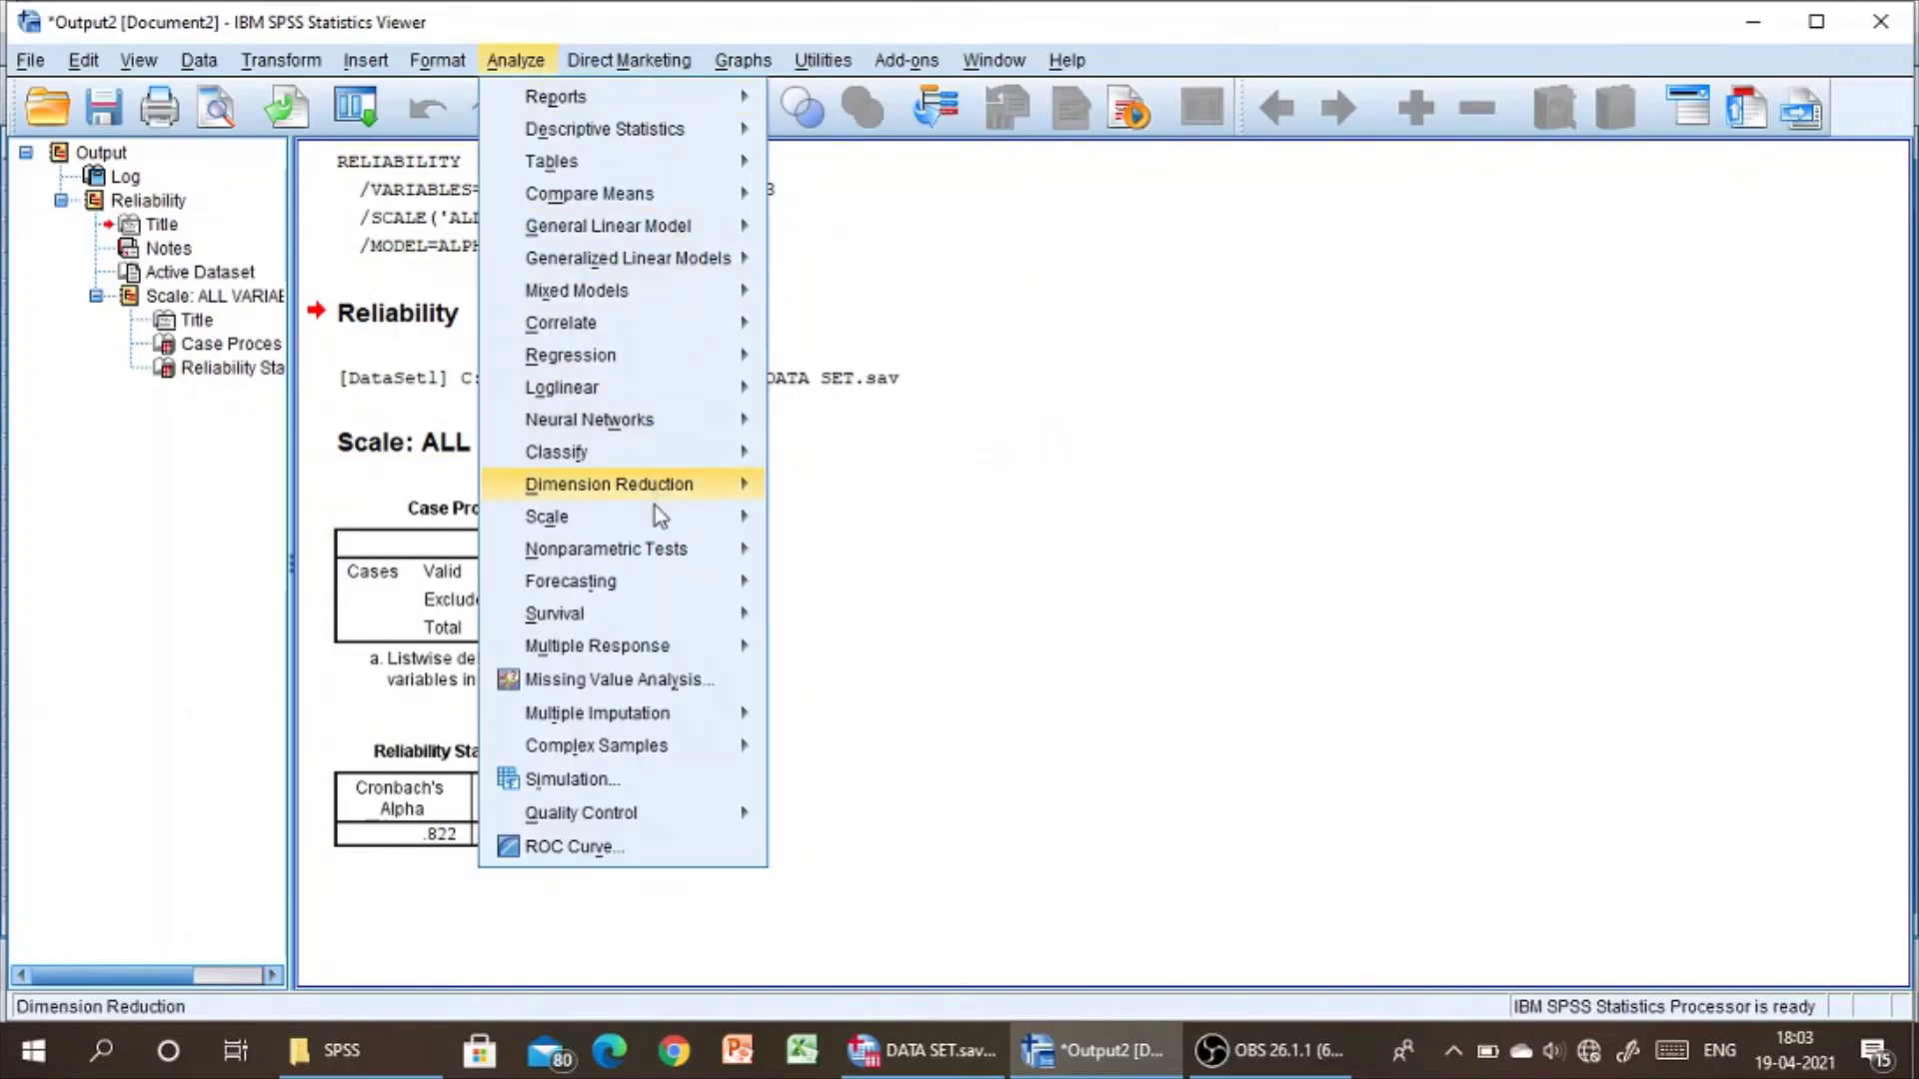
mouse_move(660, 518)
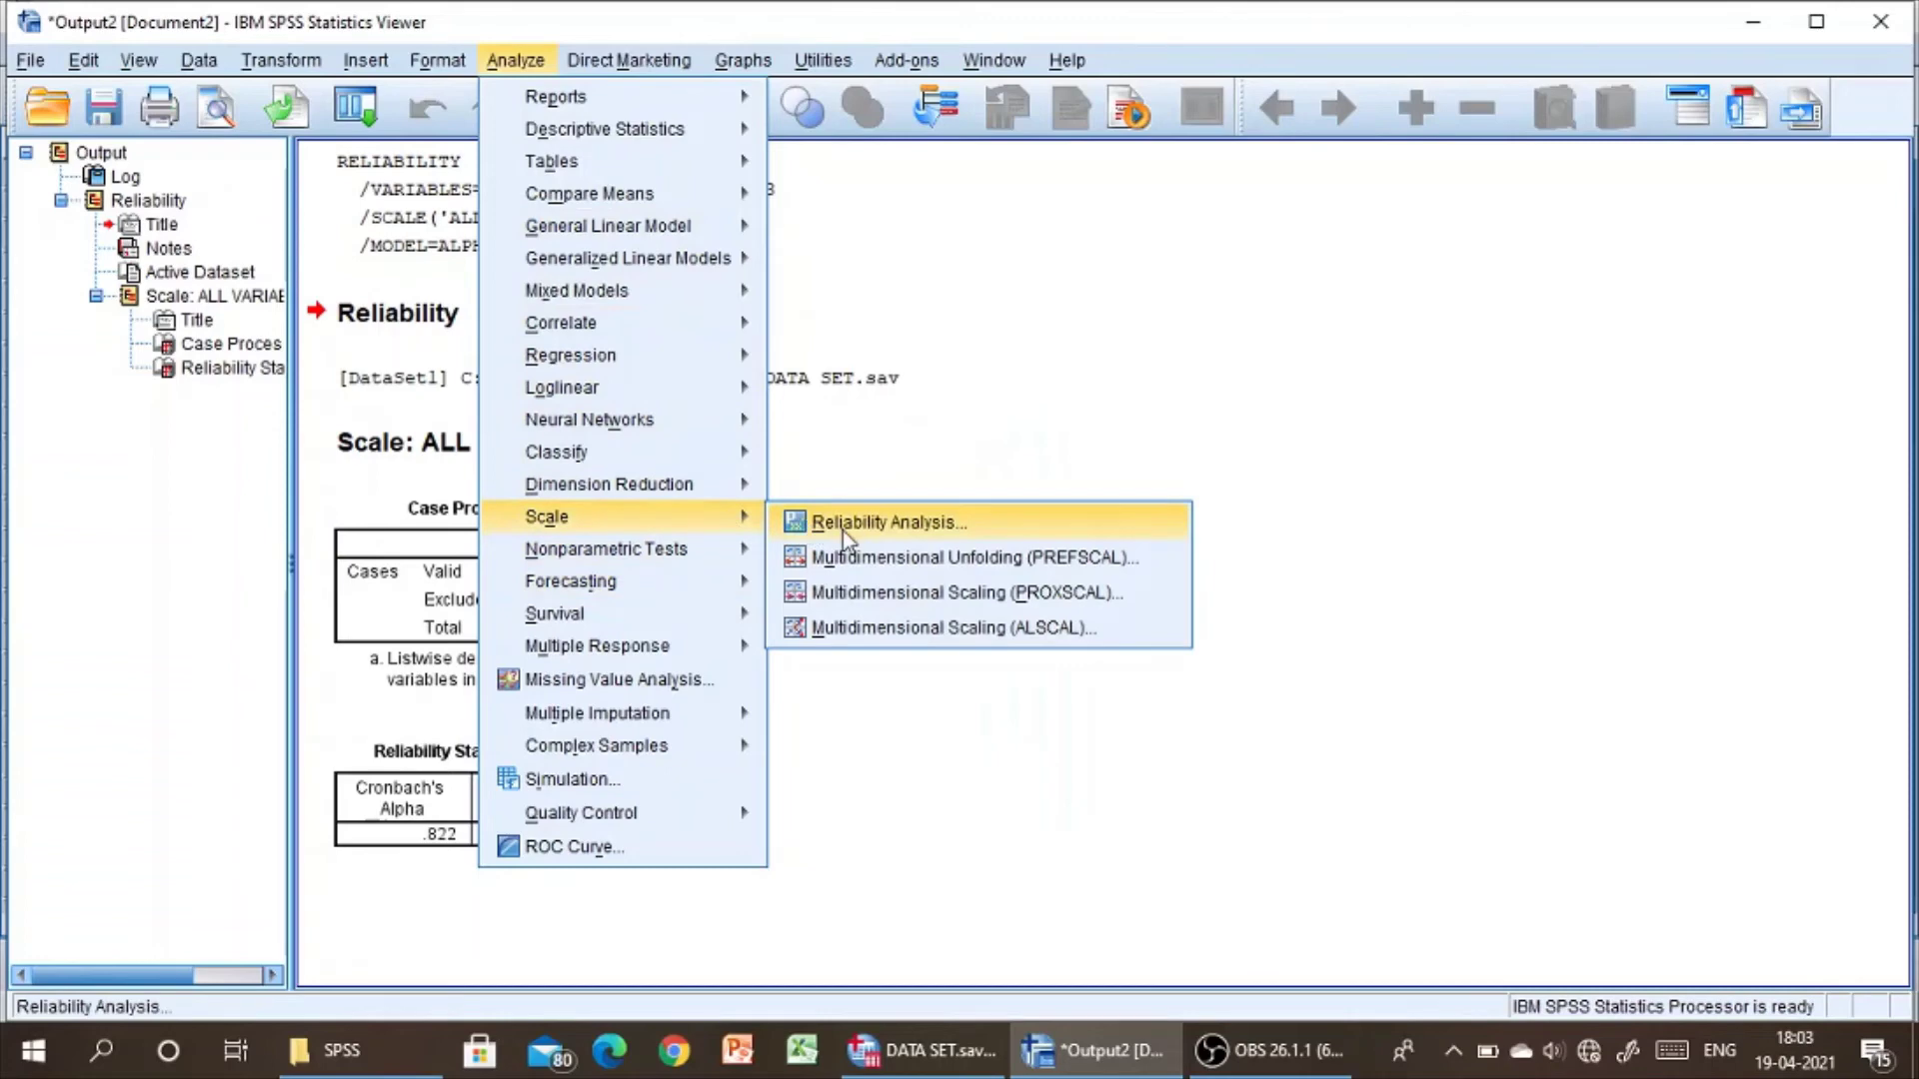
left_click(843, 531)
left_click(1065, 383)
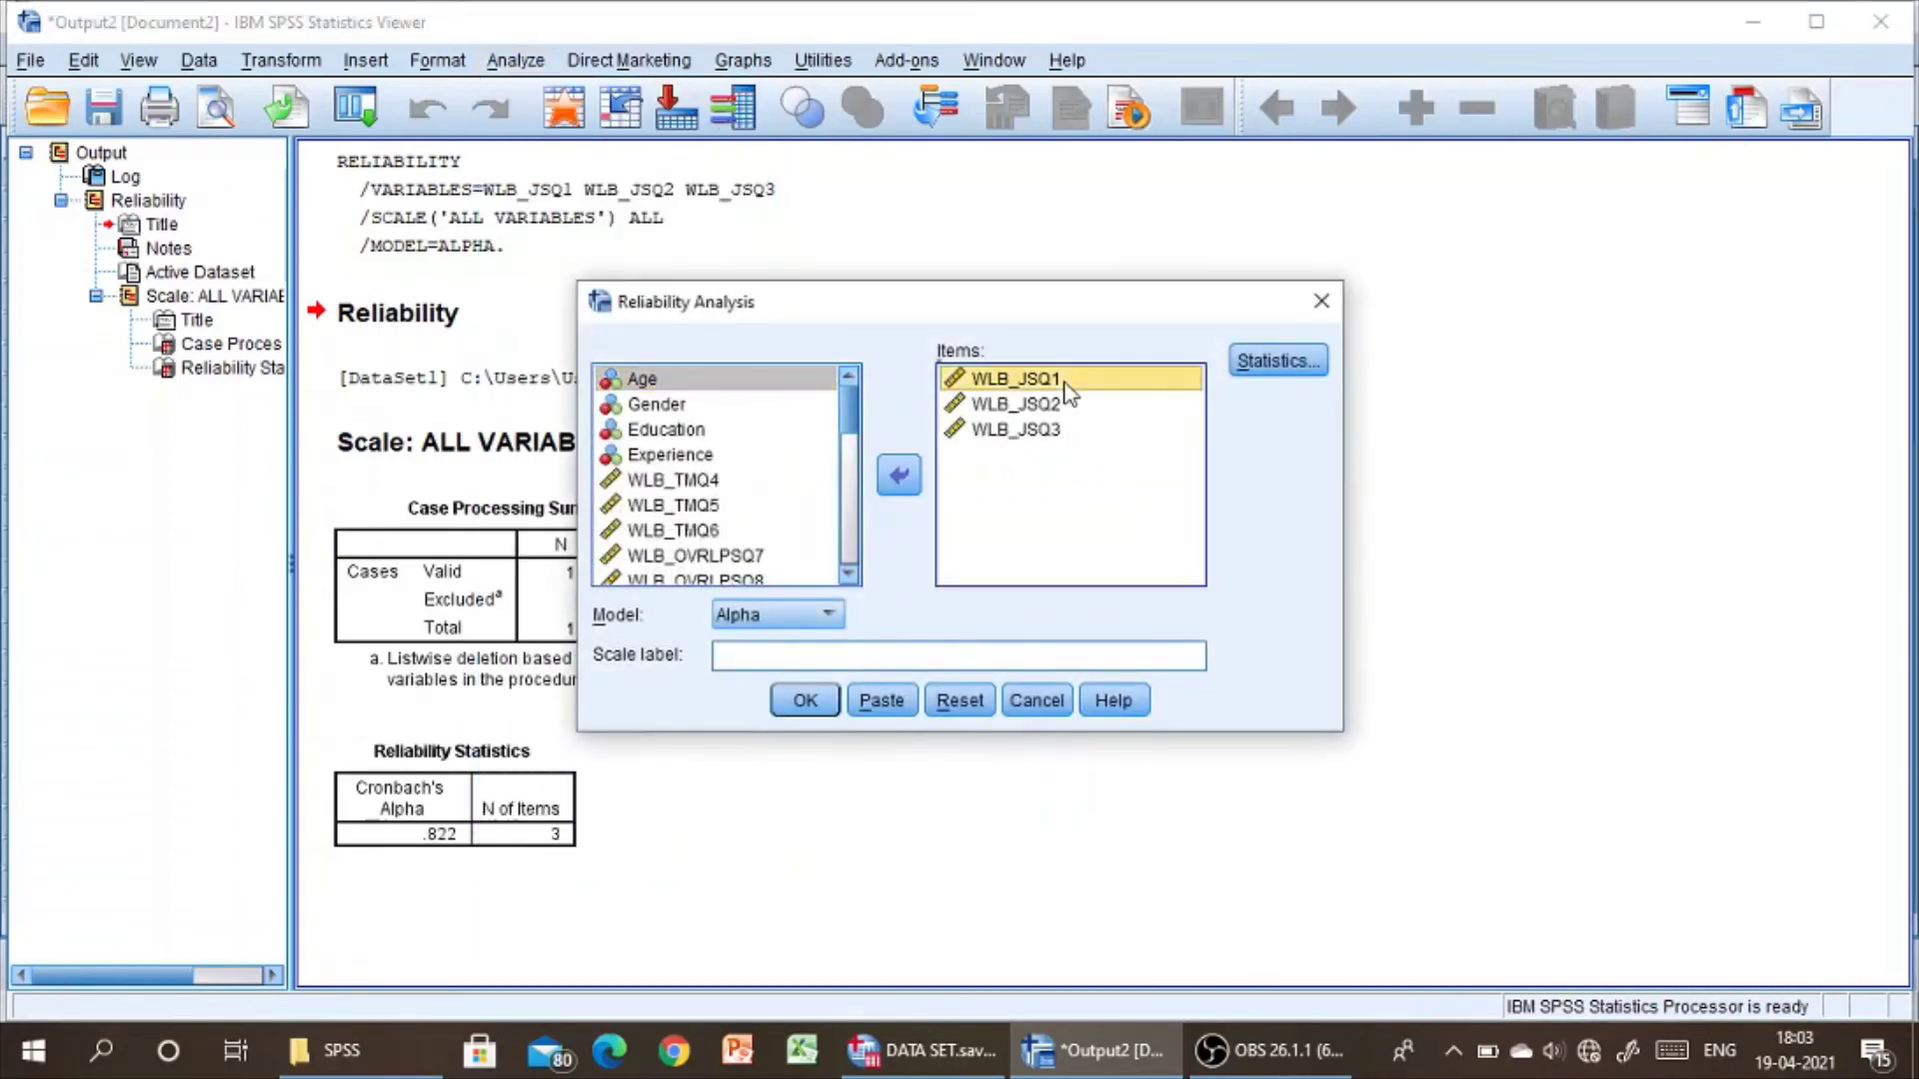
key("shift+Down")
key("shift+Down")
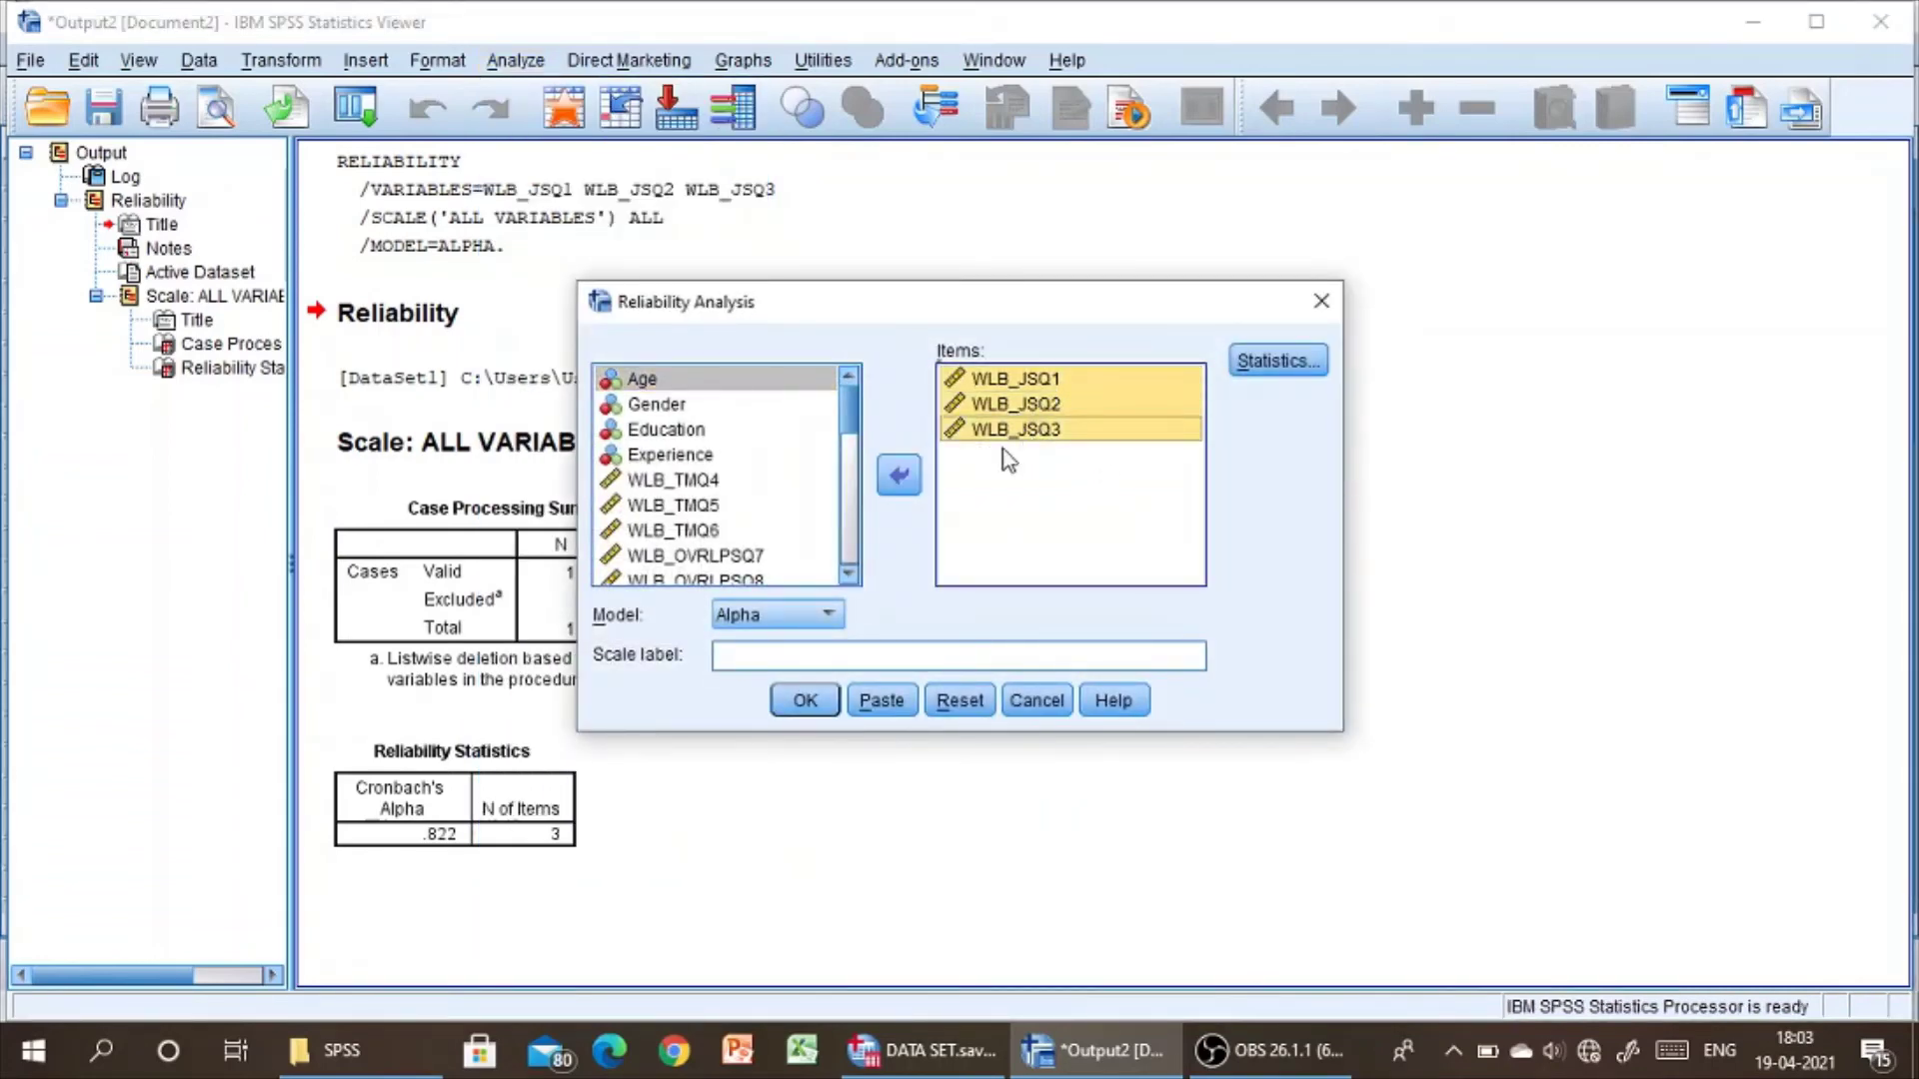
left_click(899, 475)
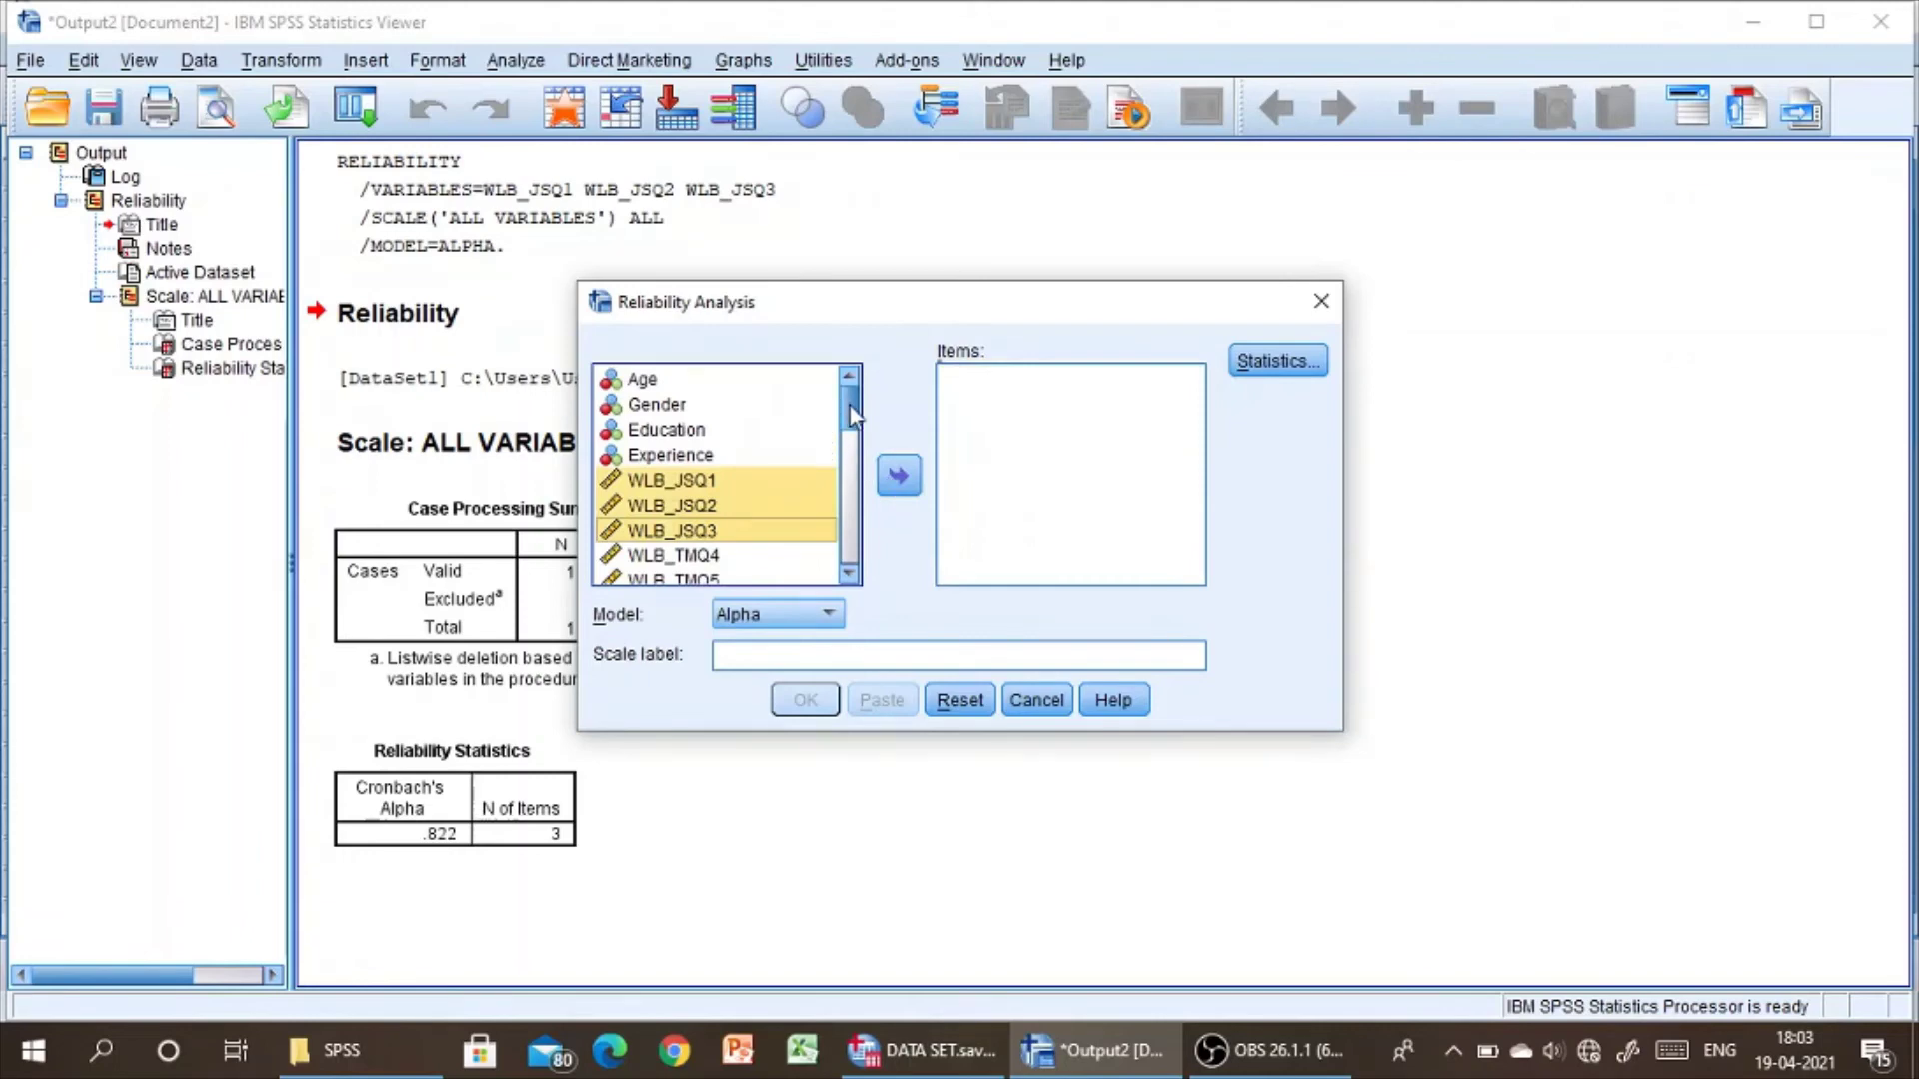
Add all EM variables from EM_LEADERSHIPQ16 to EM_EMPLFEELQ30 as items and run the reliability analysis with the Alpha model
left_click_drag(850, 406, 857, 490)
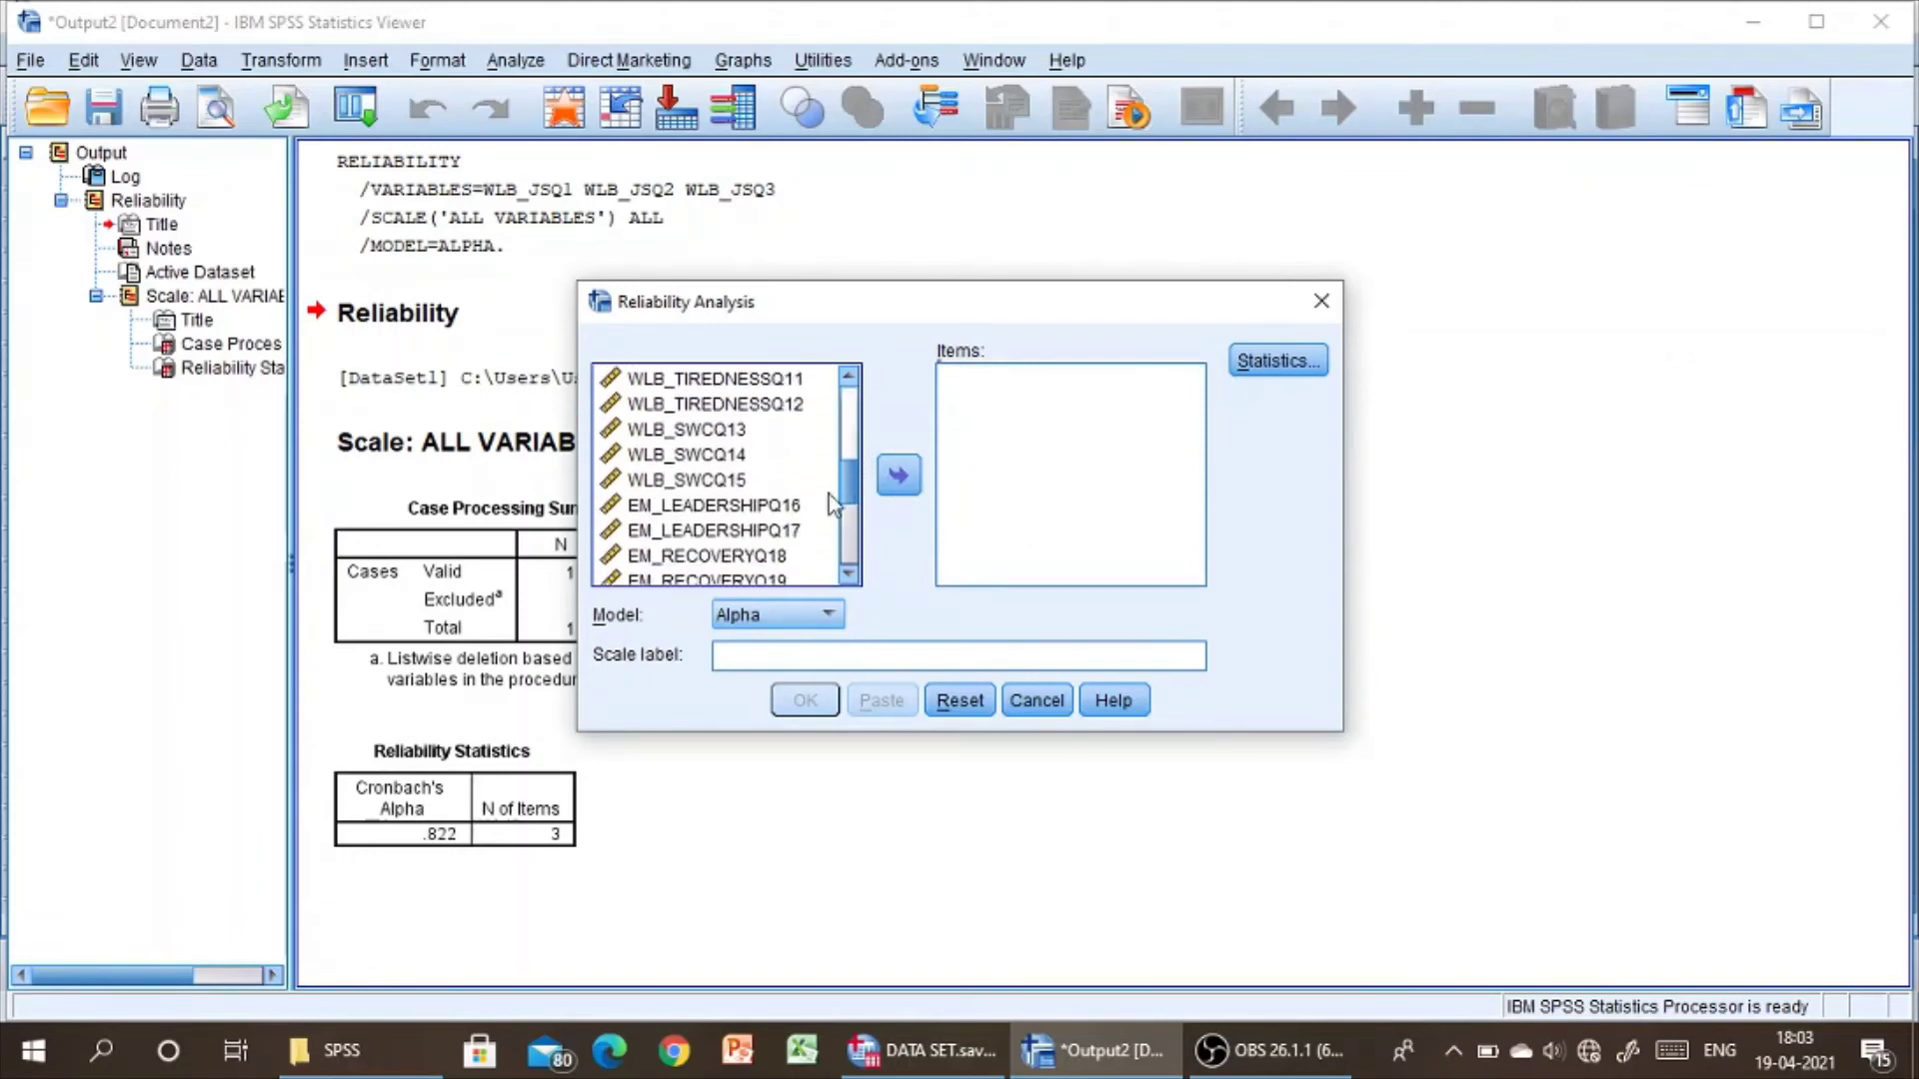
left_click(679, 508)
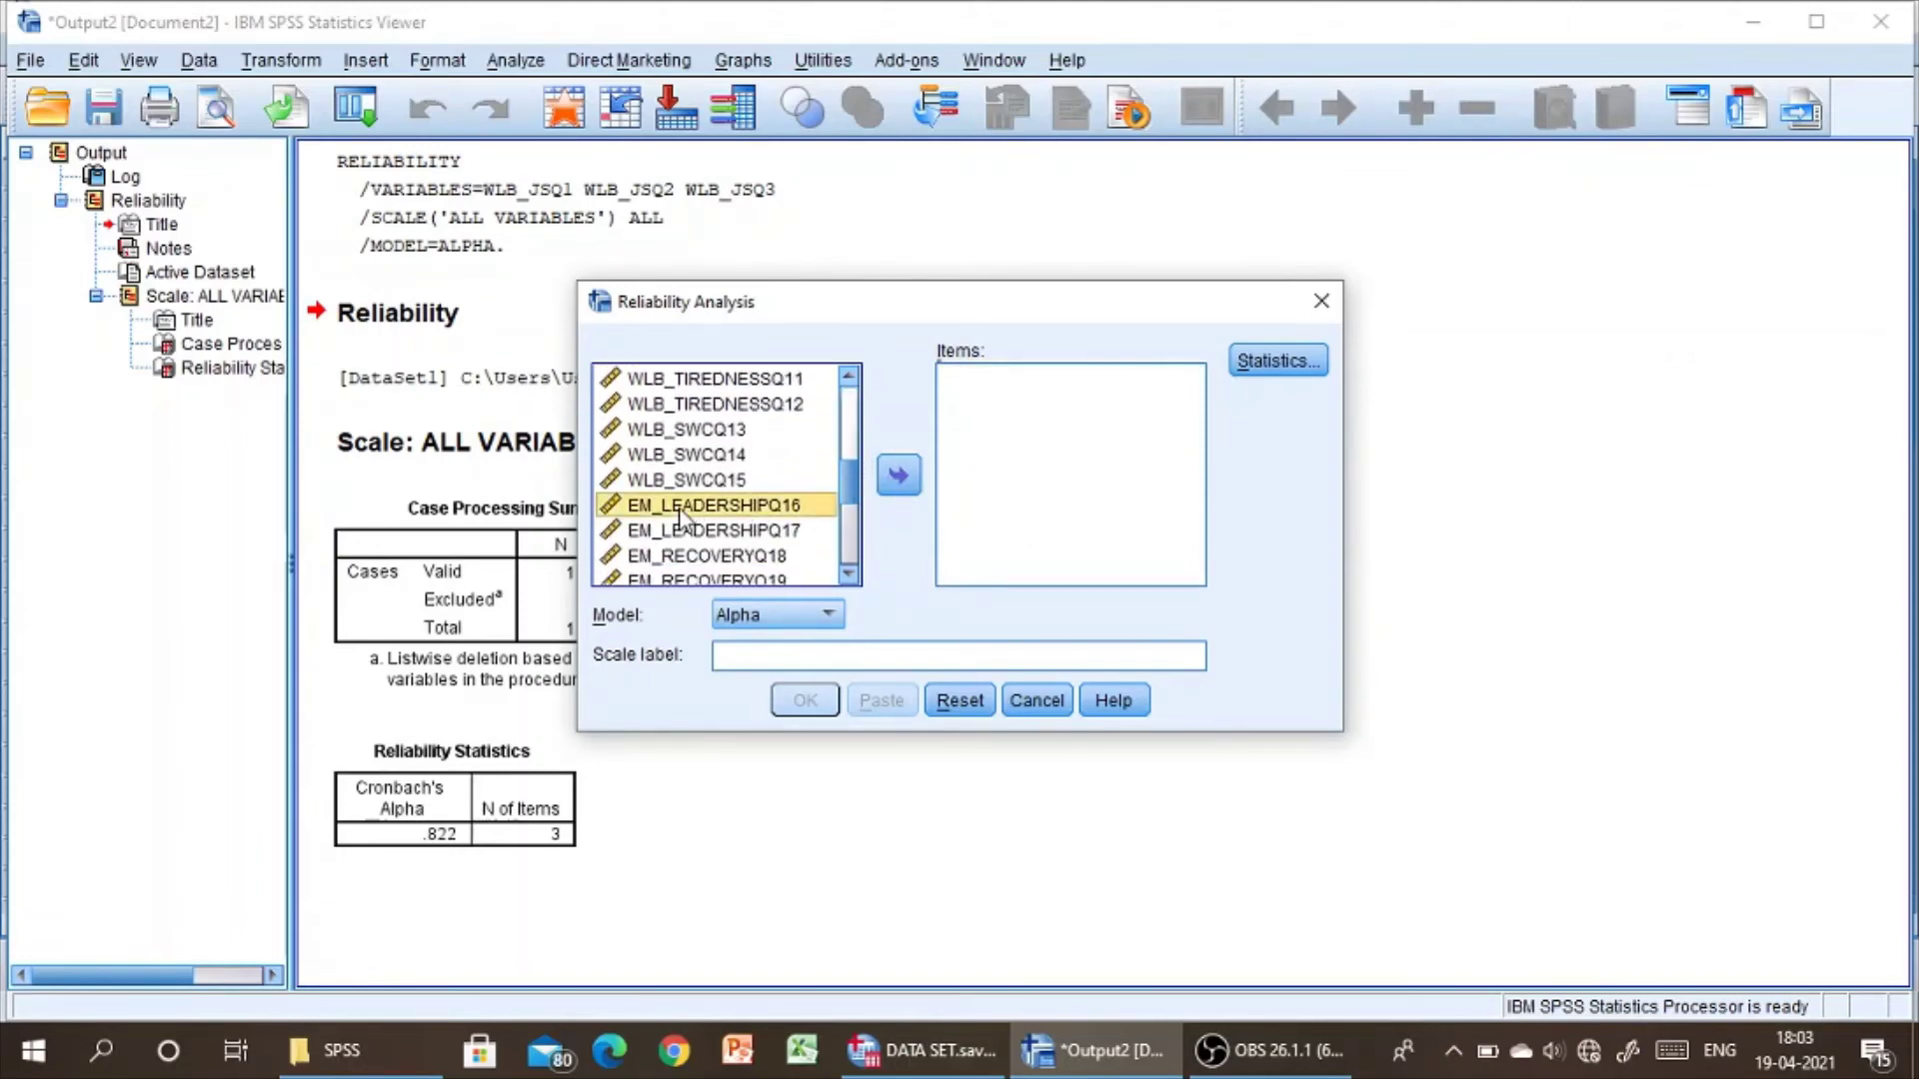
key("shift+Down")
key("shift+Down")
key("shift+Down")
key("shift+Down")
key("shift+Down")
key("shift+Down")
key("shift+Down")
key("shift+Down")
key("shift+Down")
key("shift+Down")
key("shift+Down")
key("shift+Down")
key("shift+Down")
key("shift+Down")
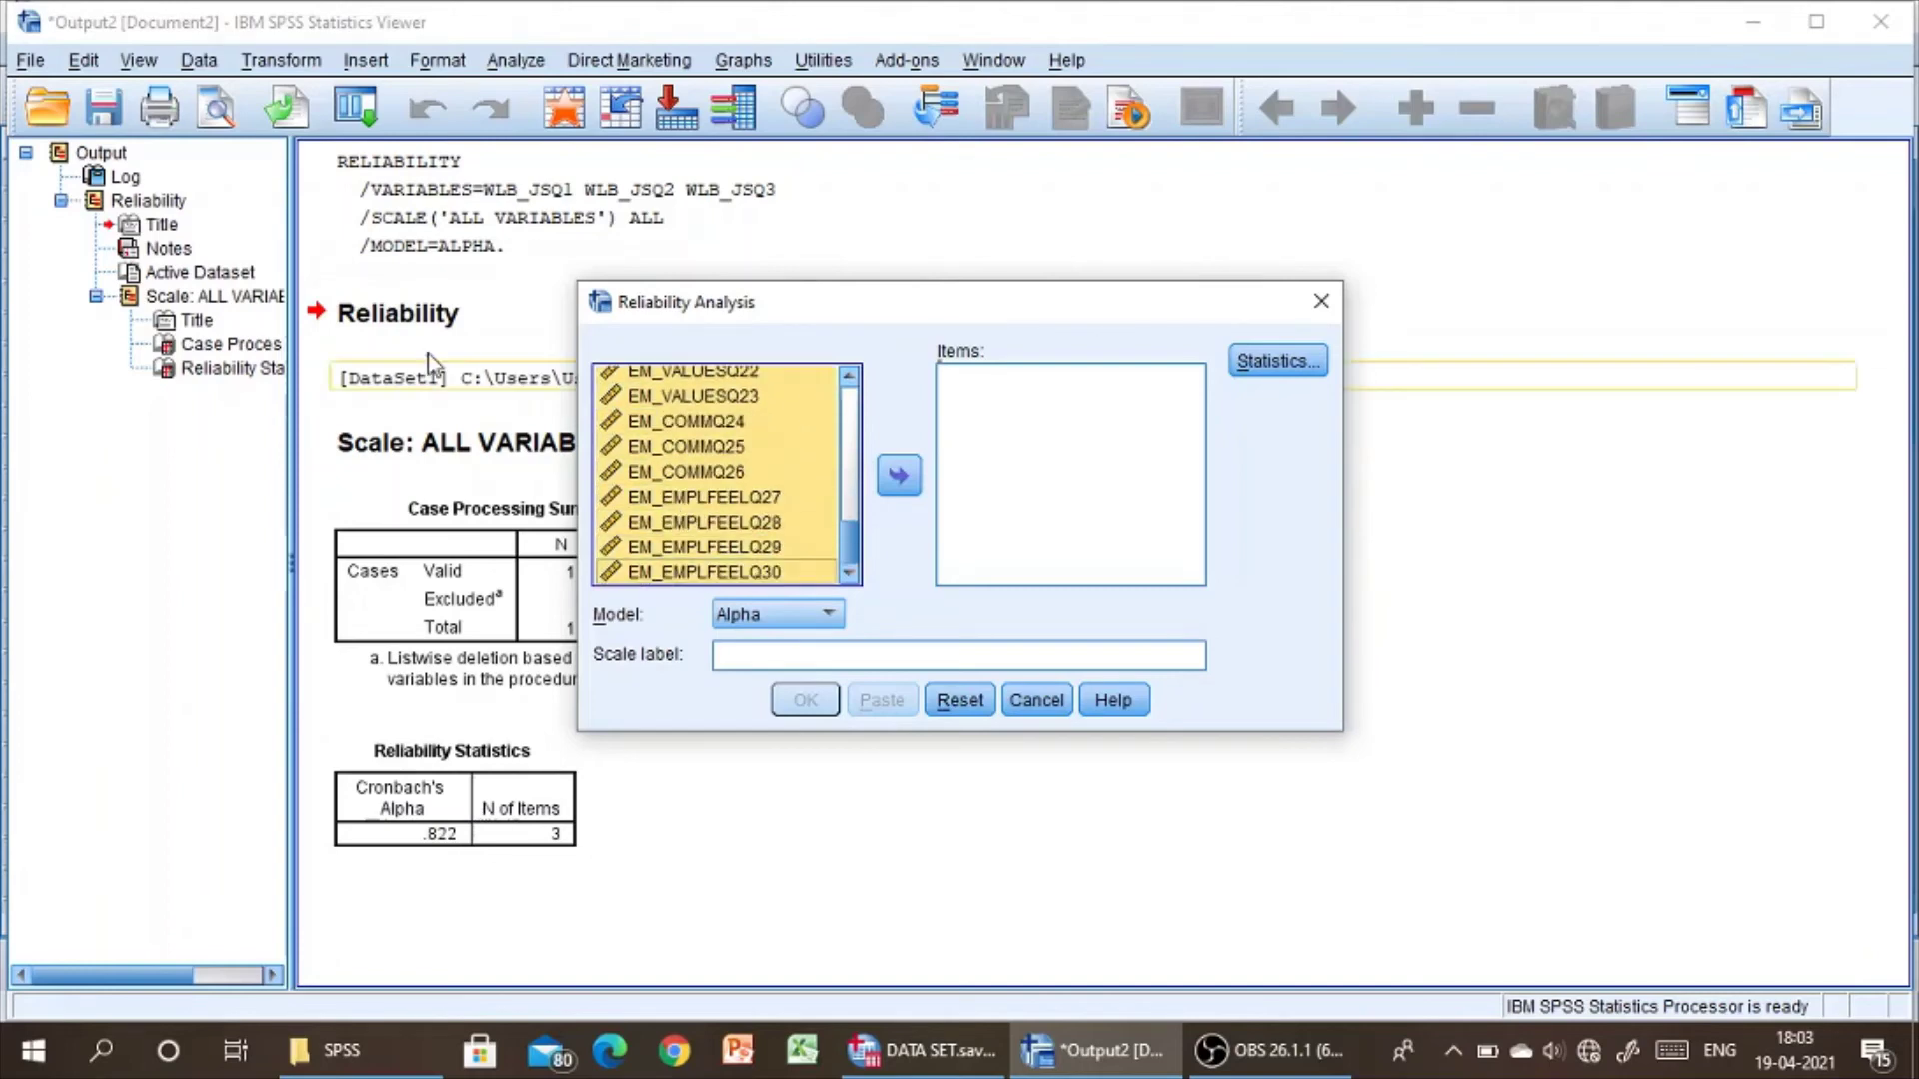
left_click(898, 478)
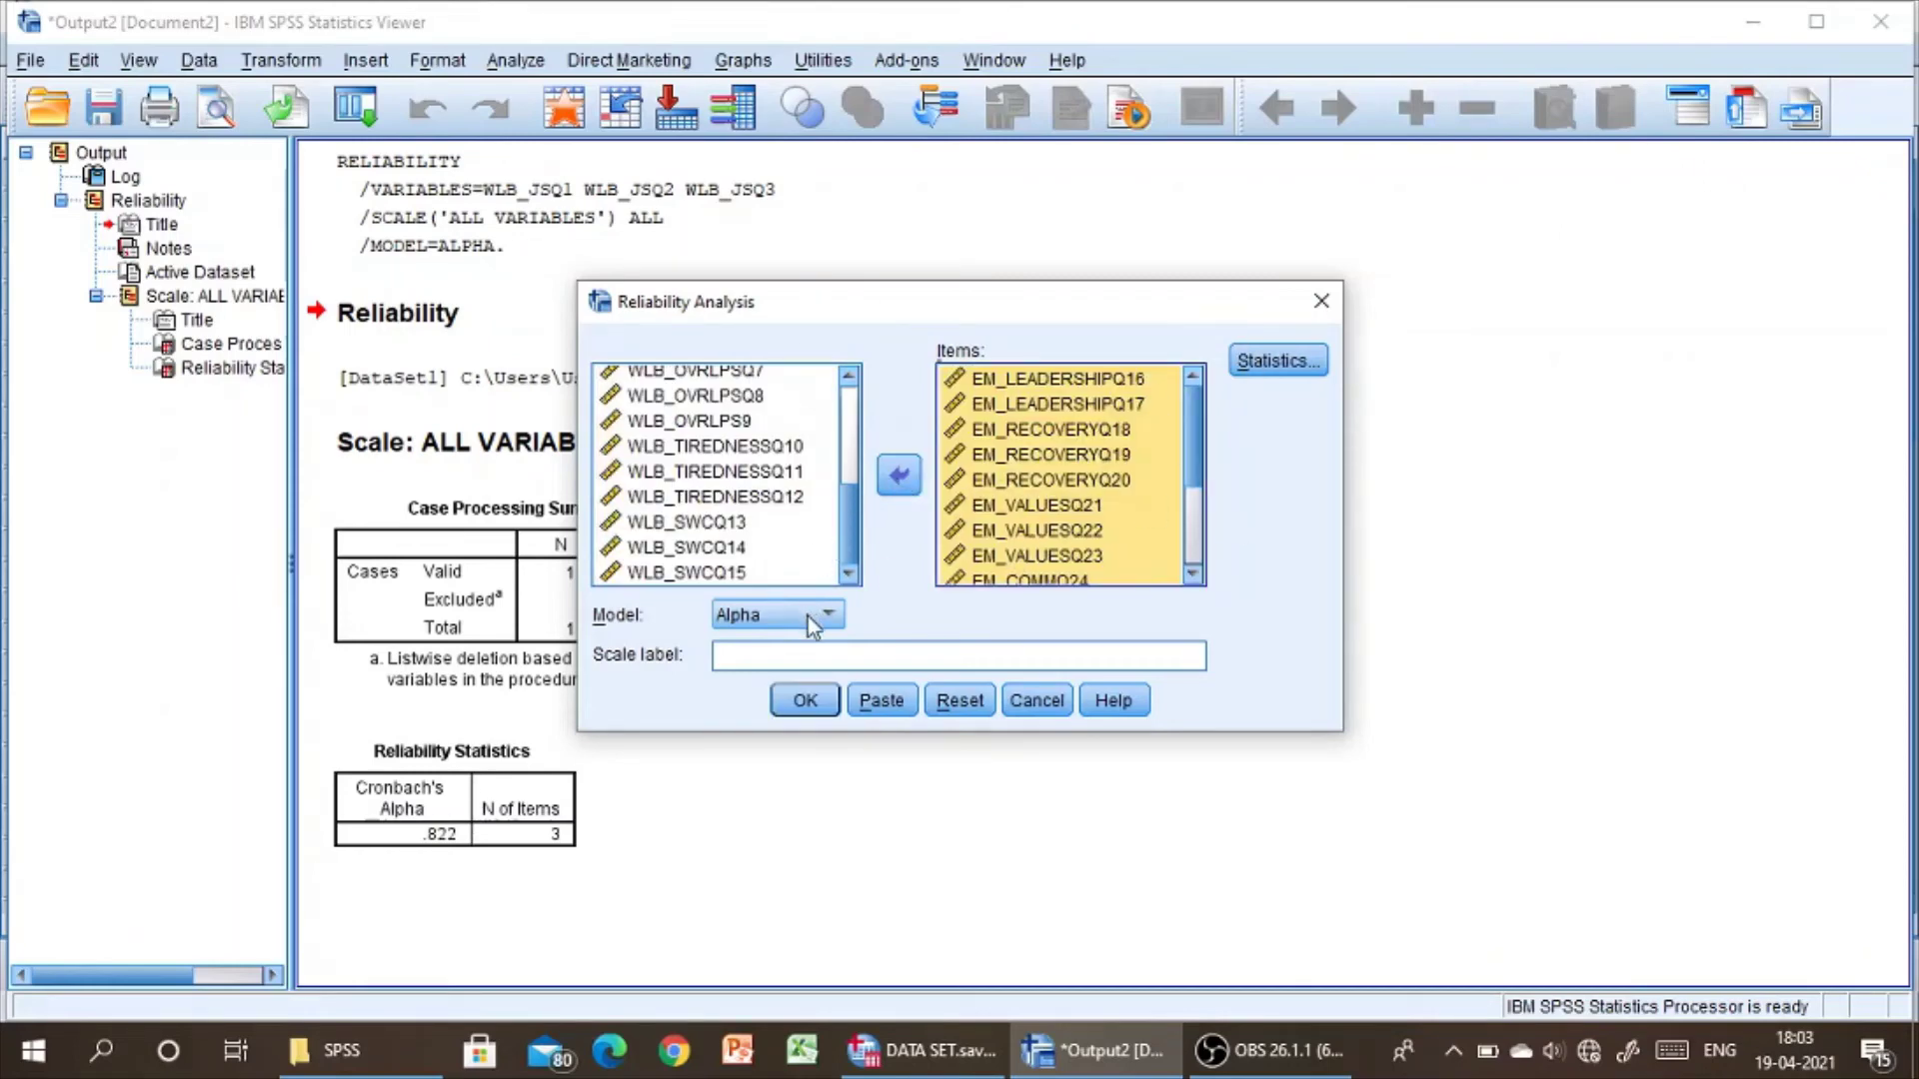
left_click(804, 700)
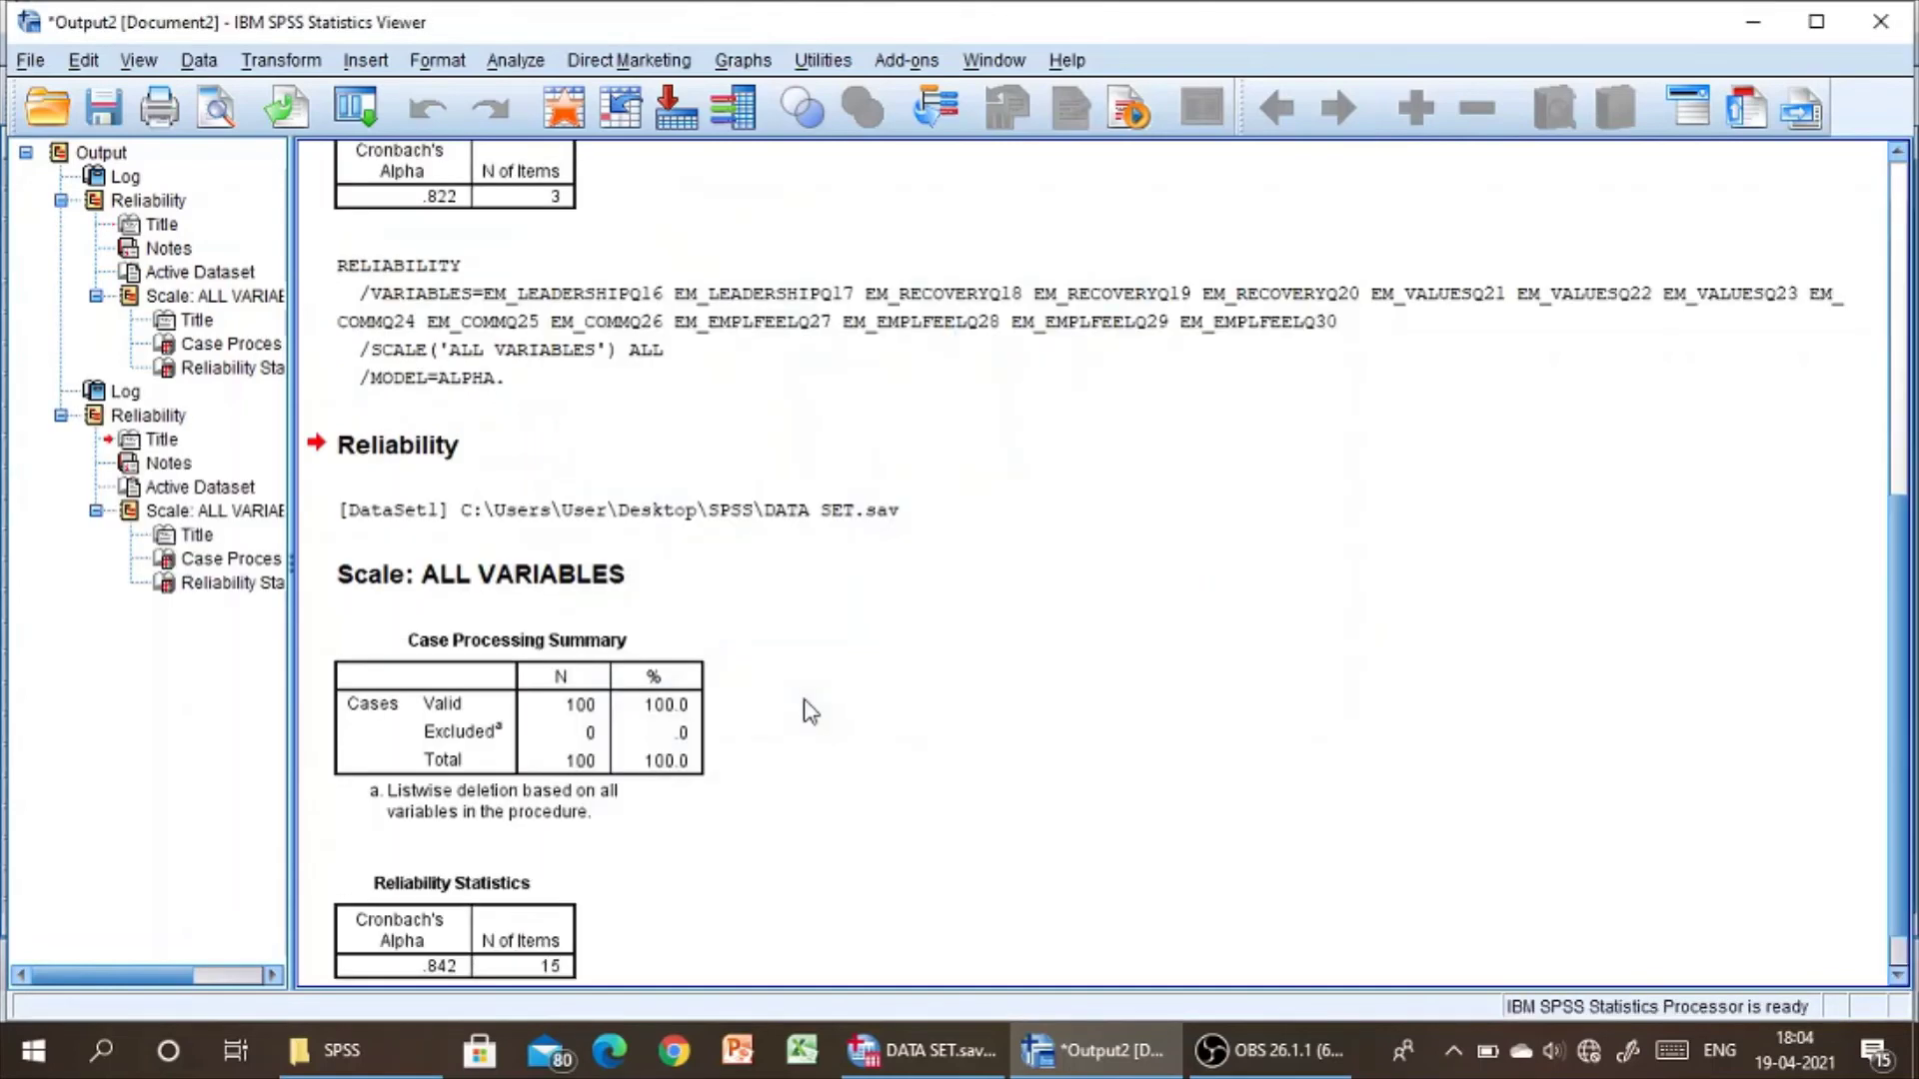
Examine the case processing summary and the Cronbach's Alpha value for the EM items in the output
scroll(850, 636, "down", 1)
left_click(634, 729)
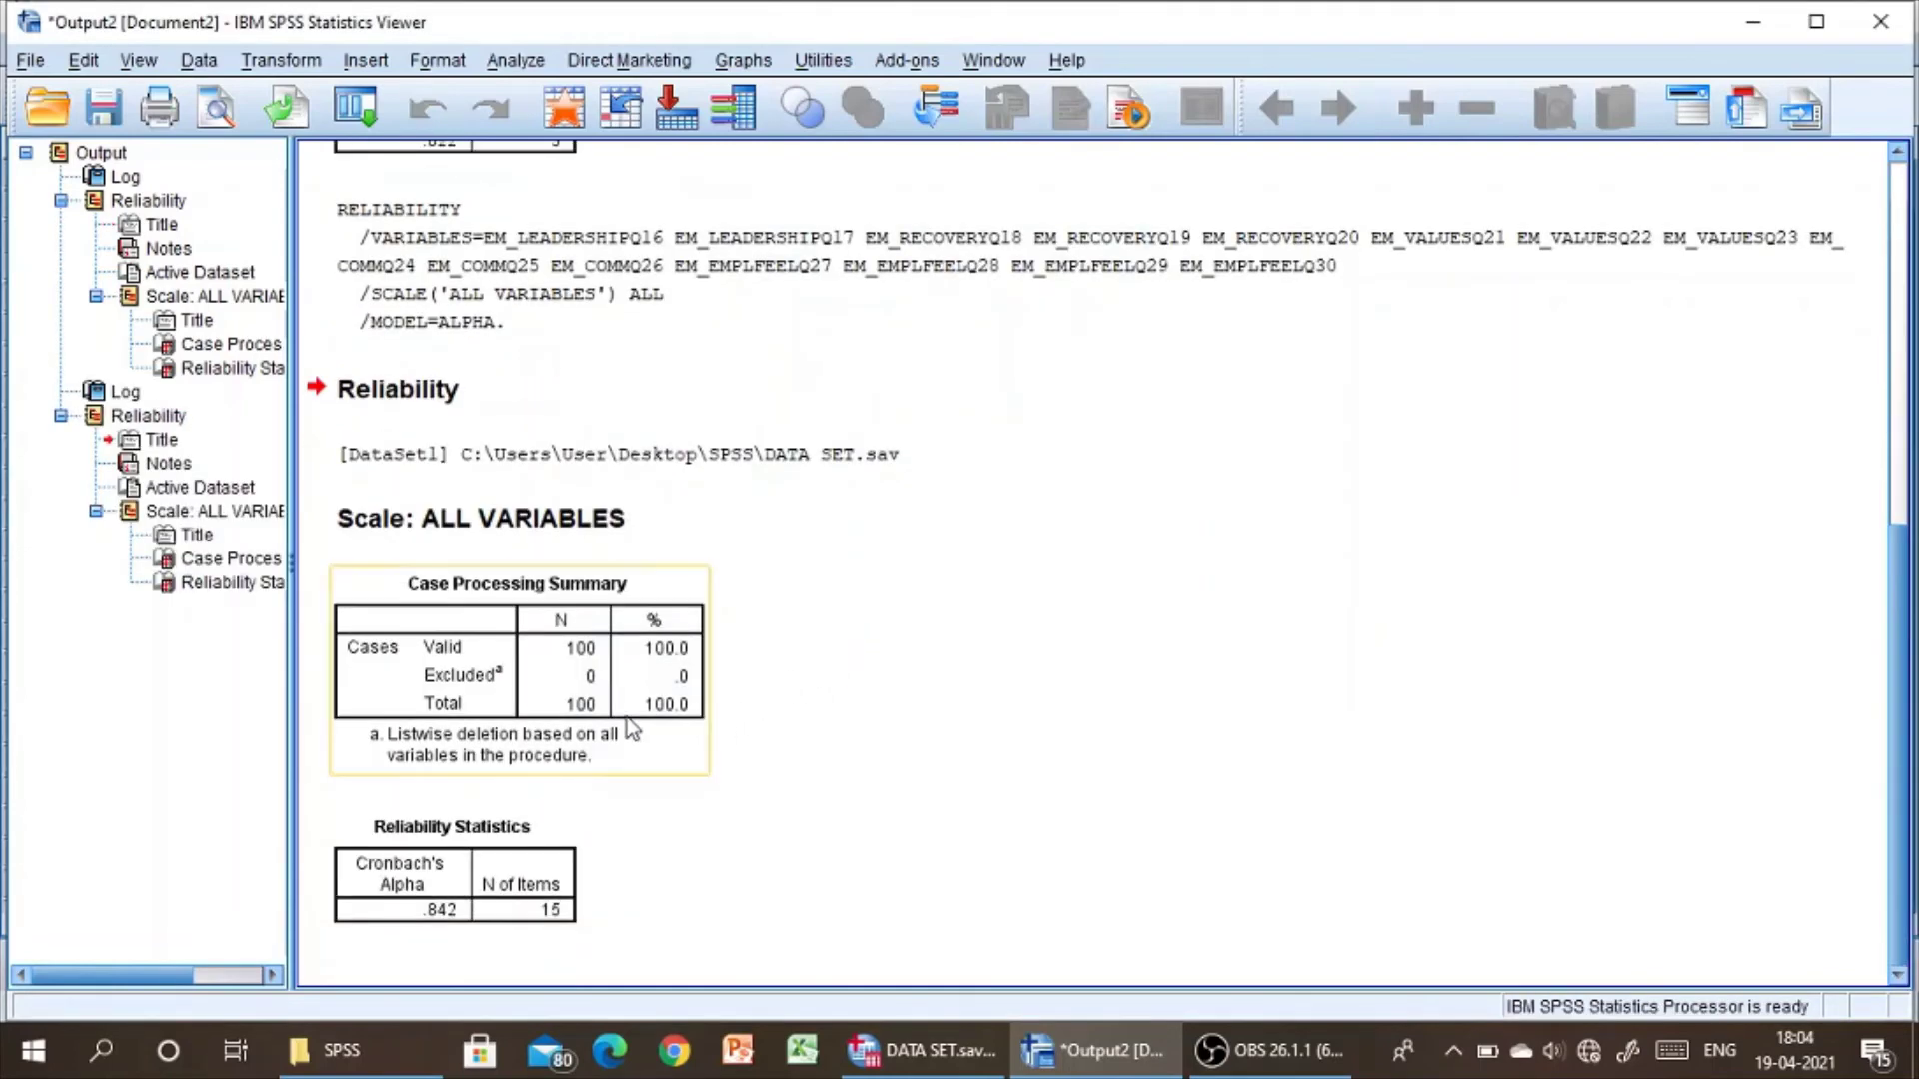
left_click(515, 827)
left_click(450, 646)
left_click(428, 907)
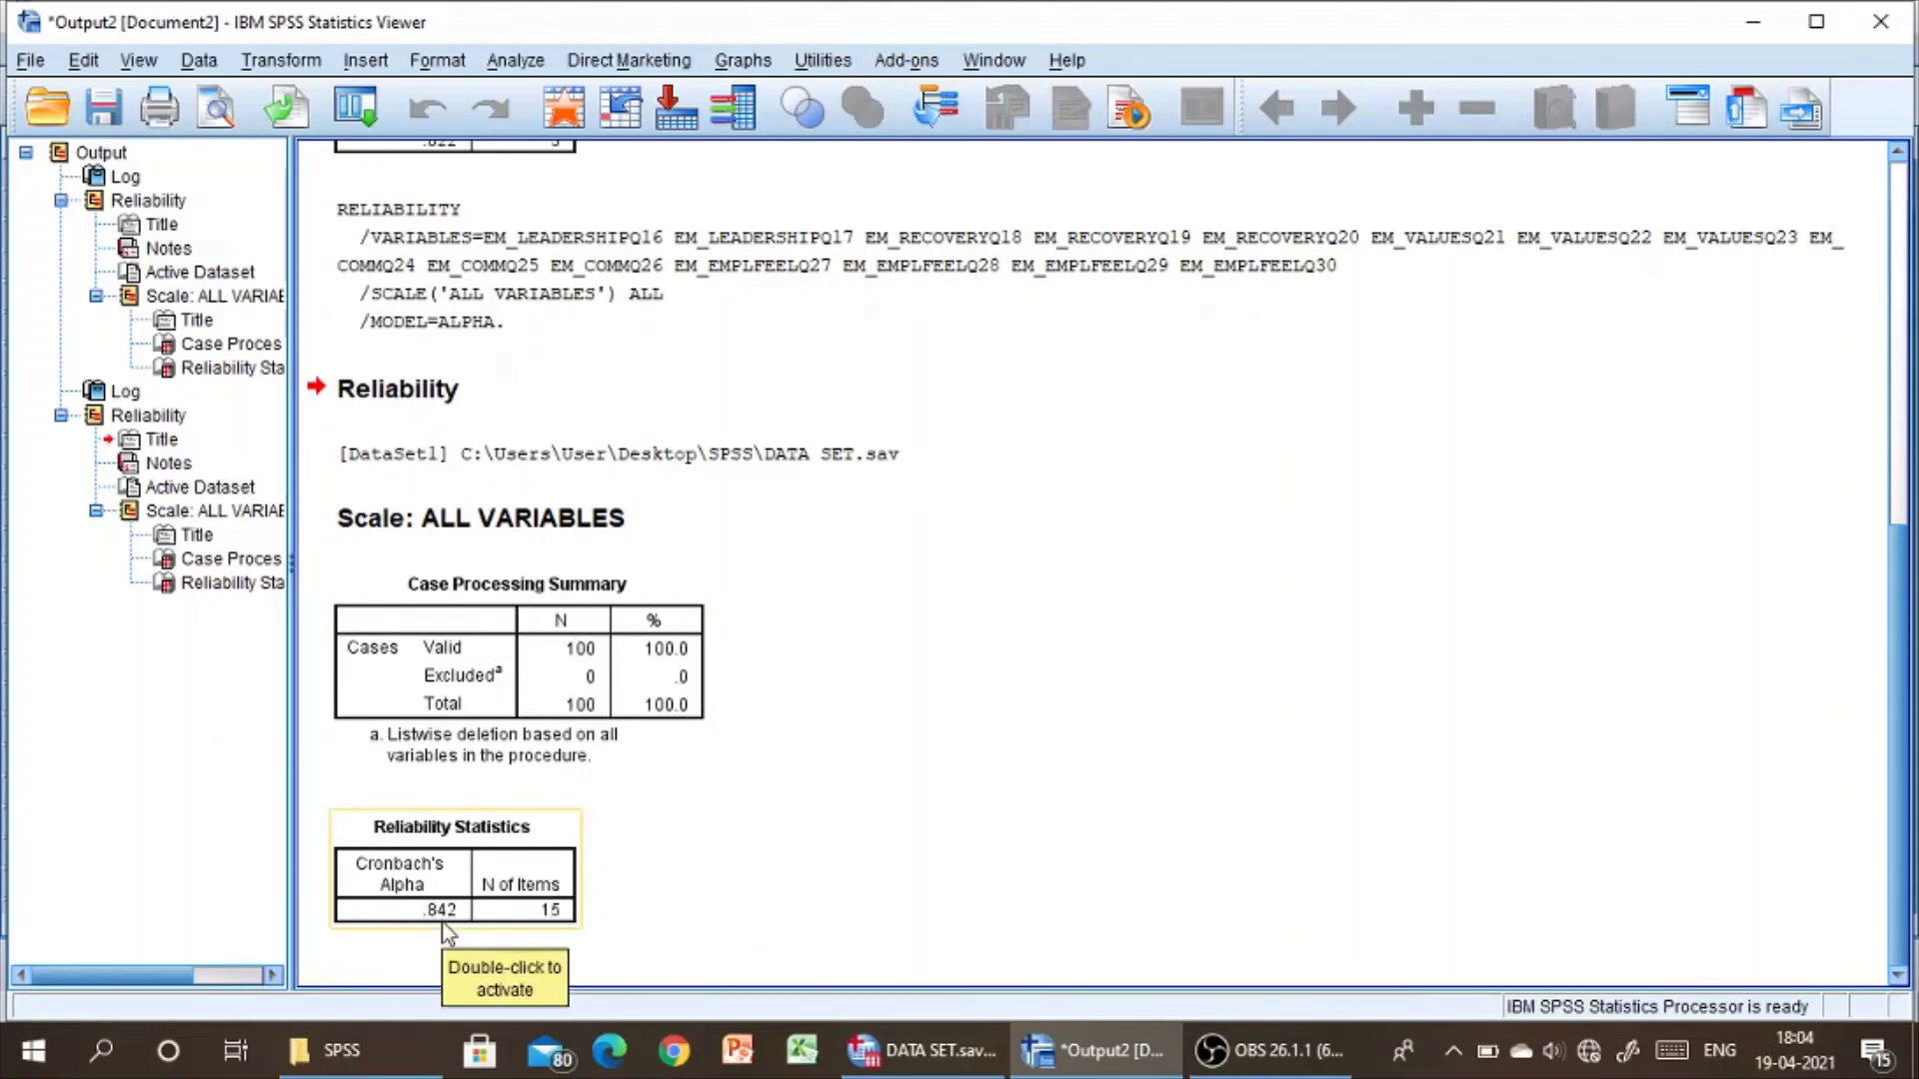
left_click(952, 763)
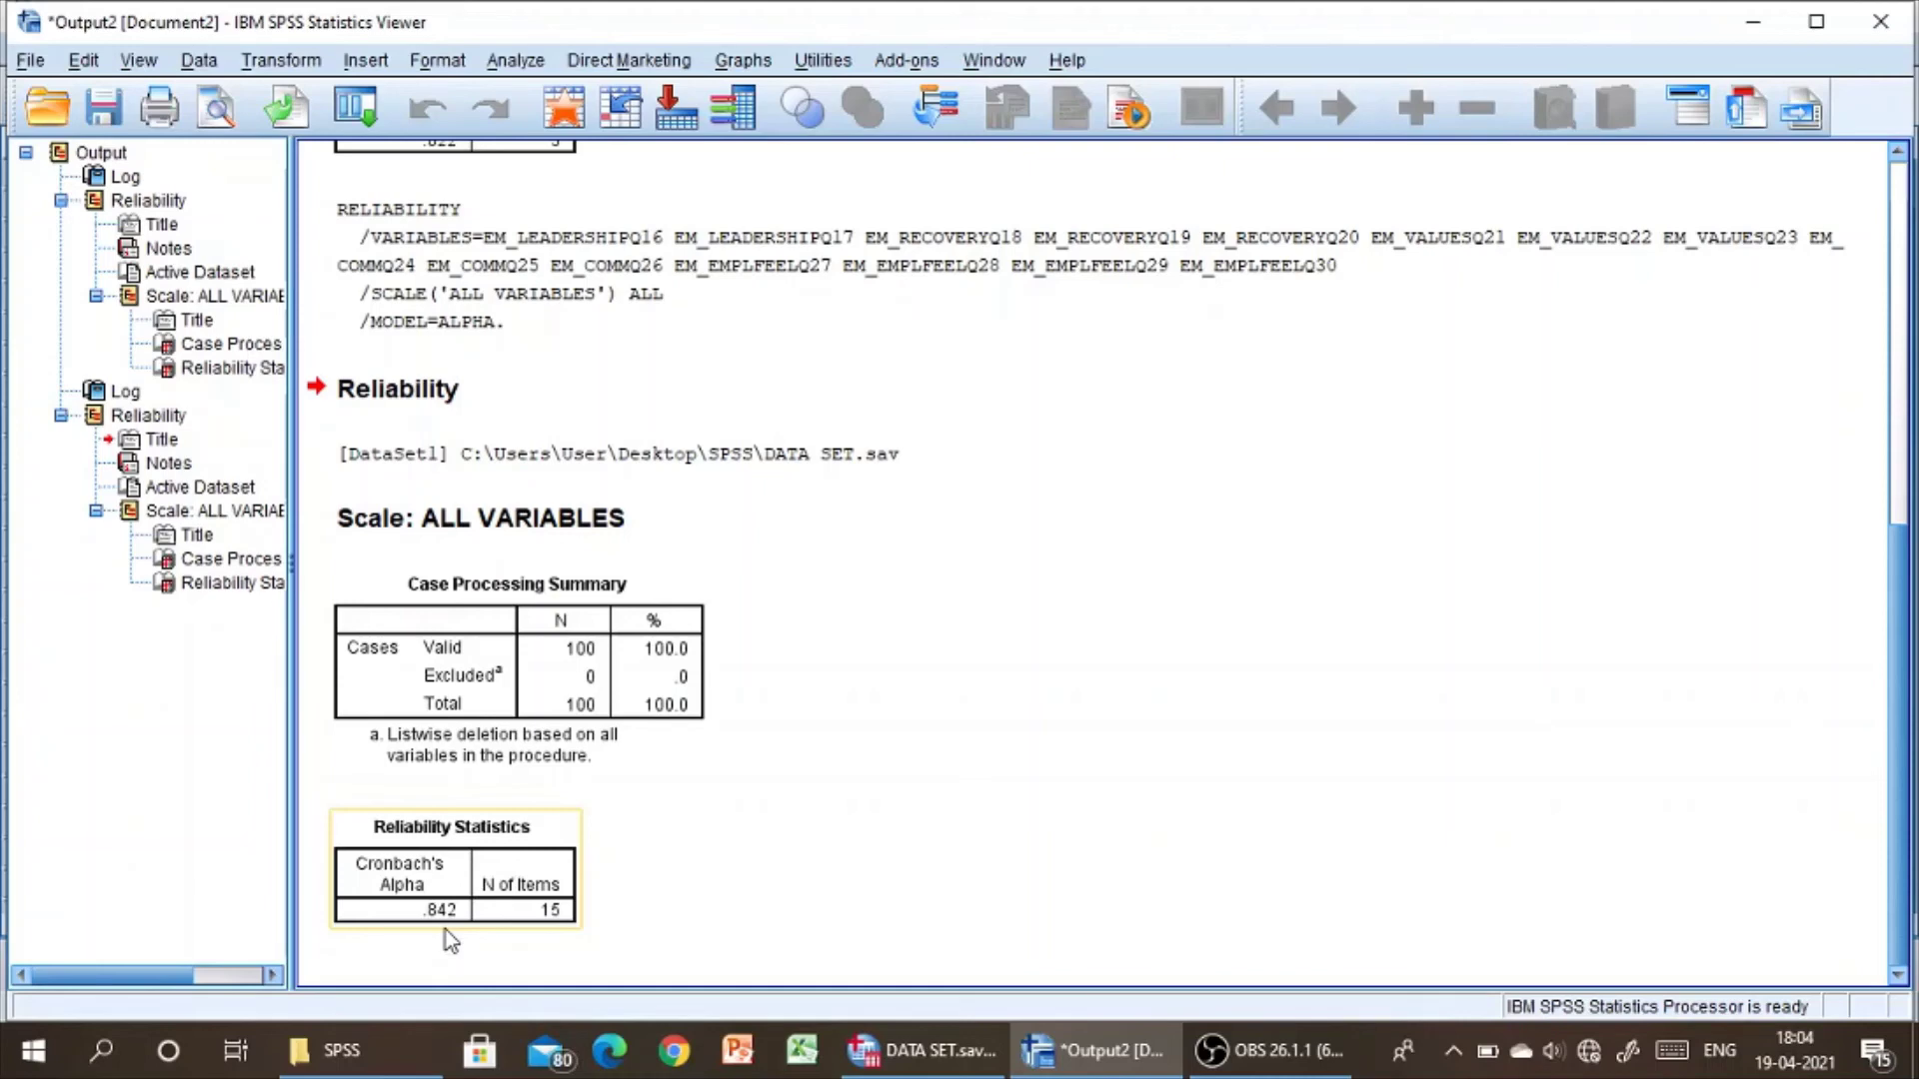
Reopen the reliability analysis setup and add WLB_JSQ1 through WLB_SWCQ15 to the existing EM items
left_click(516, 60)
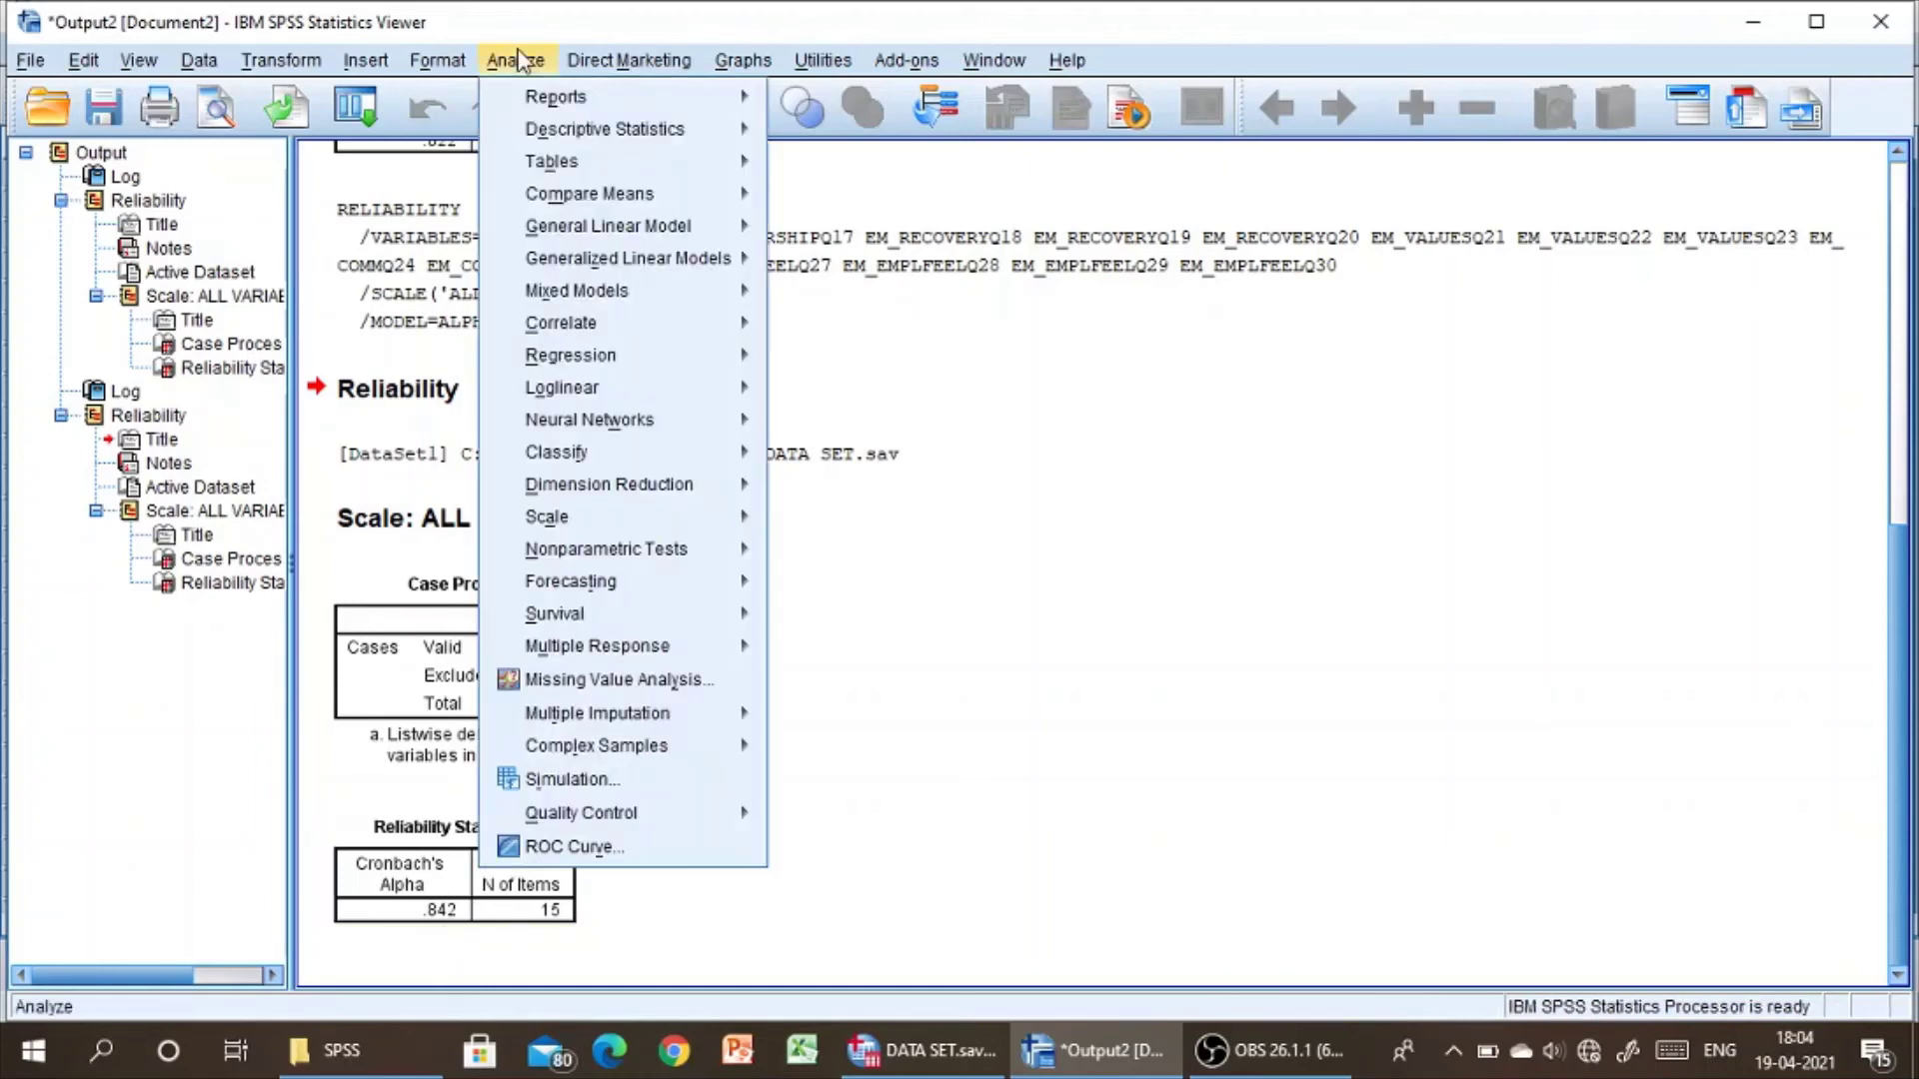
mouse_move(555, 519)
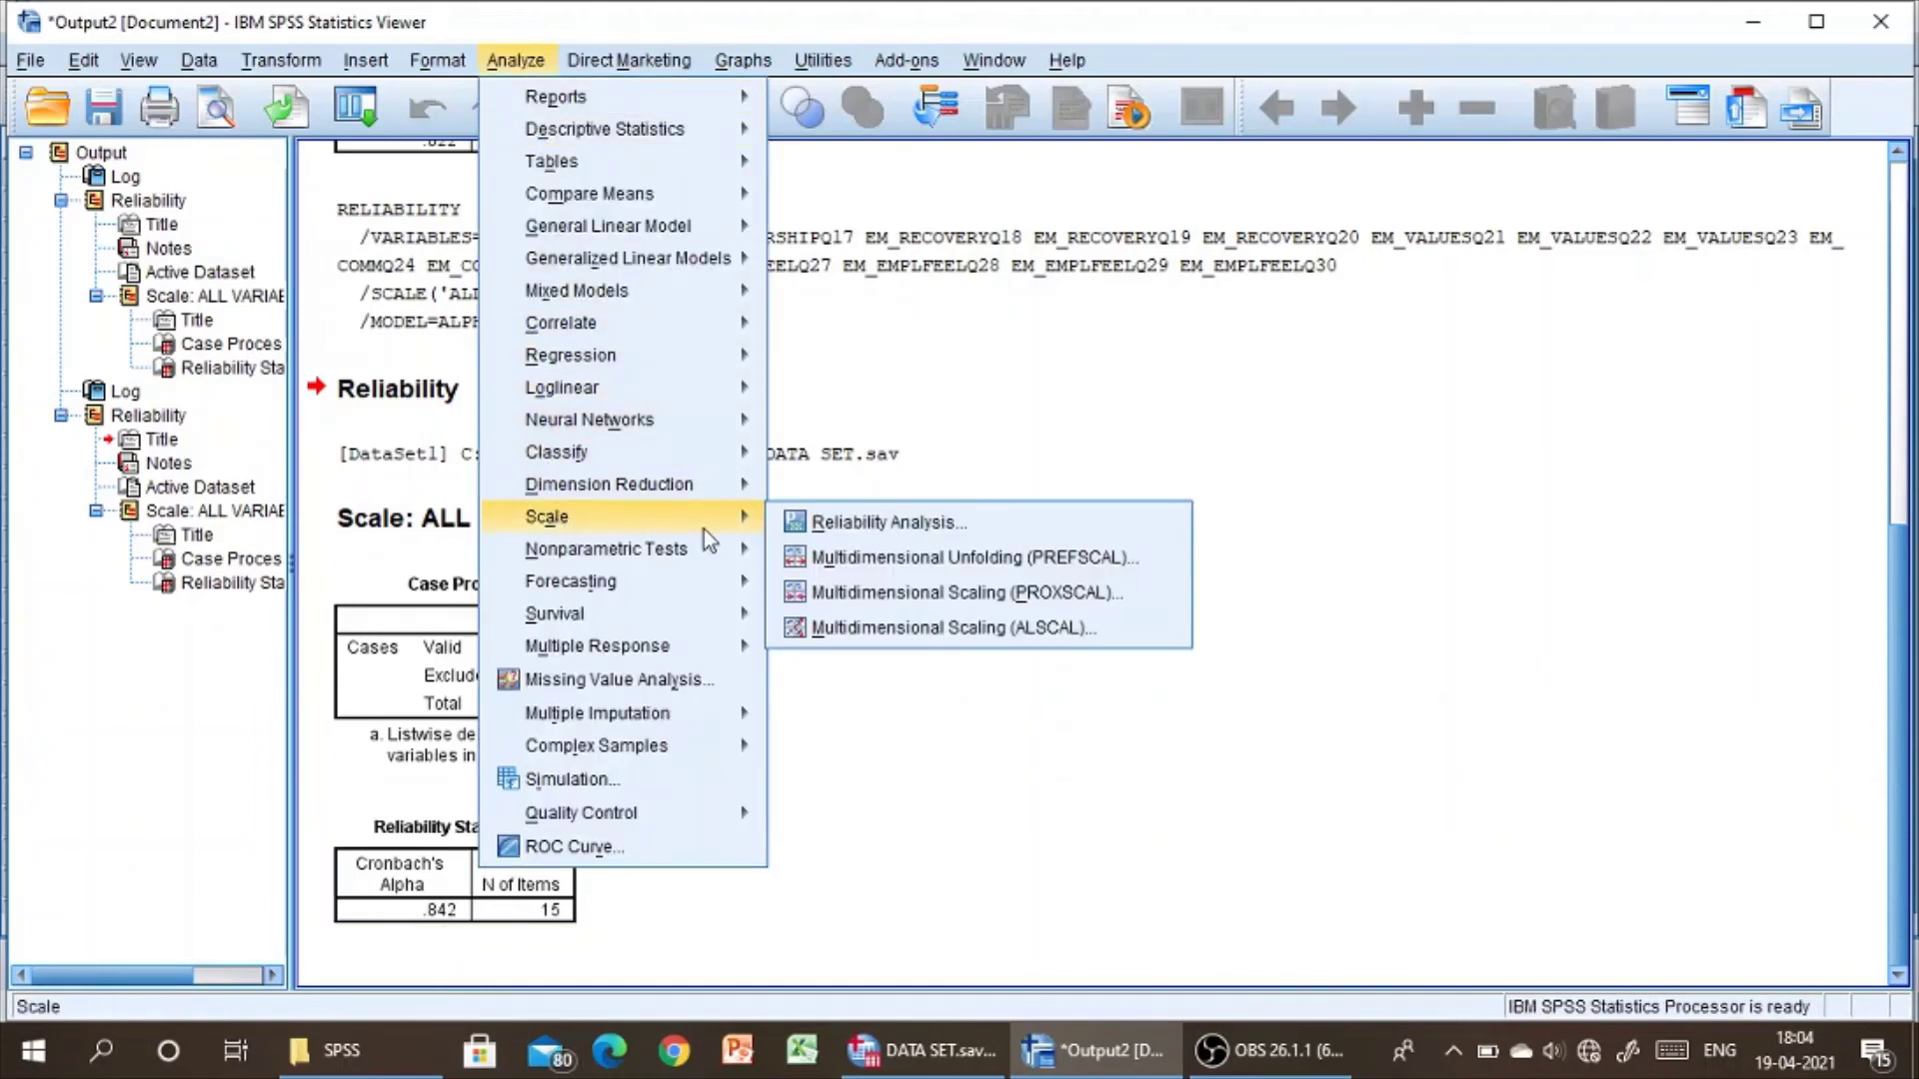
left_click(840, 524)
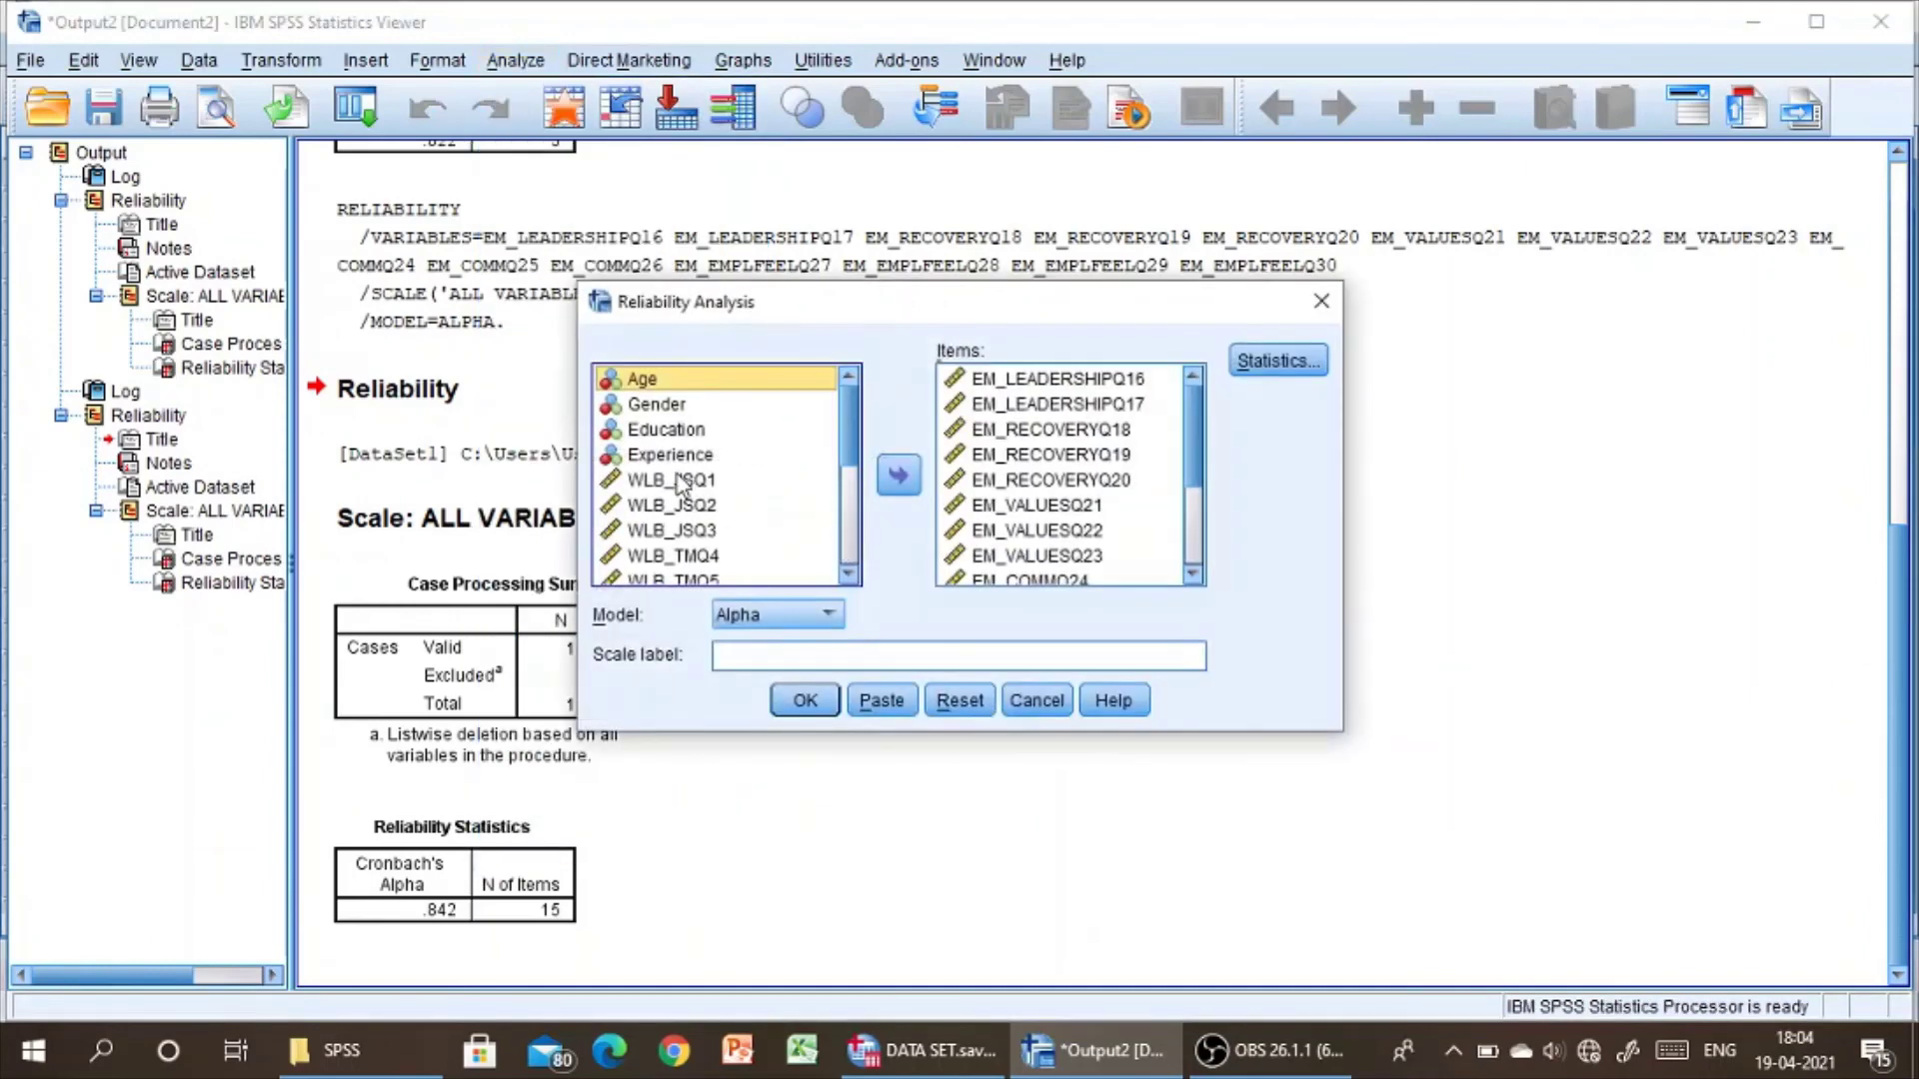
left_click(699, 482)
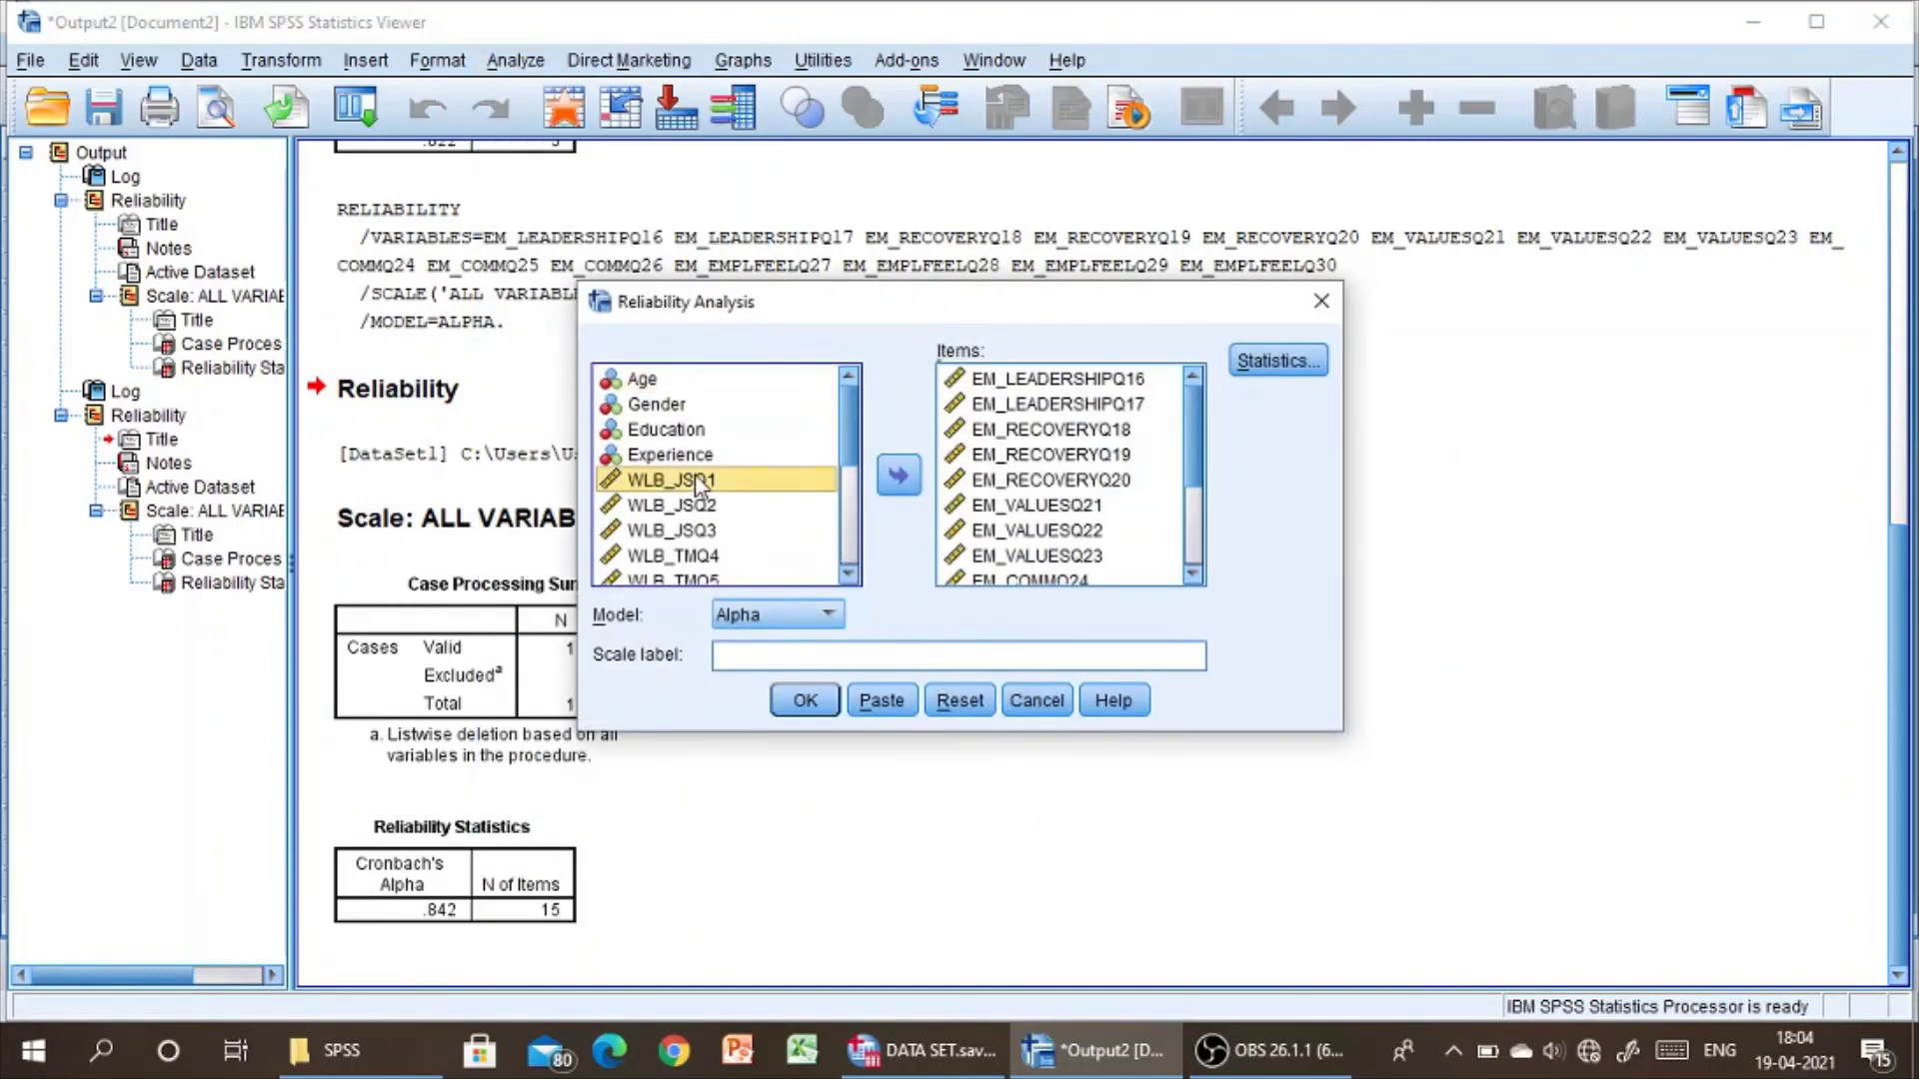
key("shift+Down")
key("shift+Down")
key("shift+Down")
key("shift+Down")
key("shift+Down")
key("shift+Down")
key("shift+Down")
key("shift+Down")
key("shift+Down")
key("shift+Down")
key("shift+Down")
key("shift+Down")
key("shift+Down")
key("shift+Down")
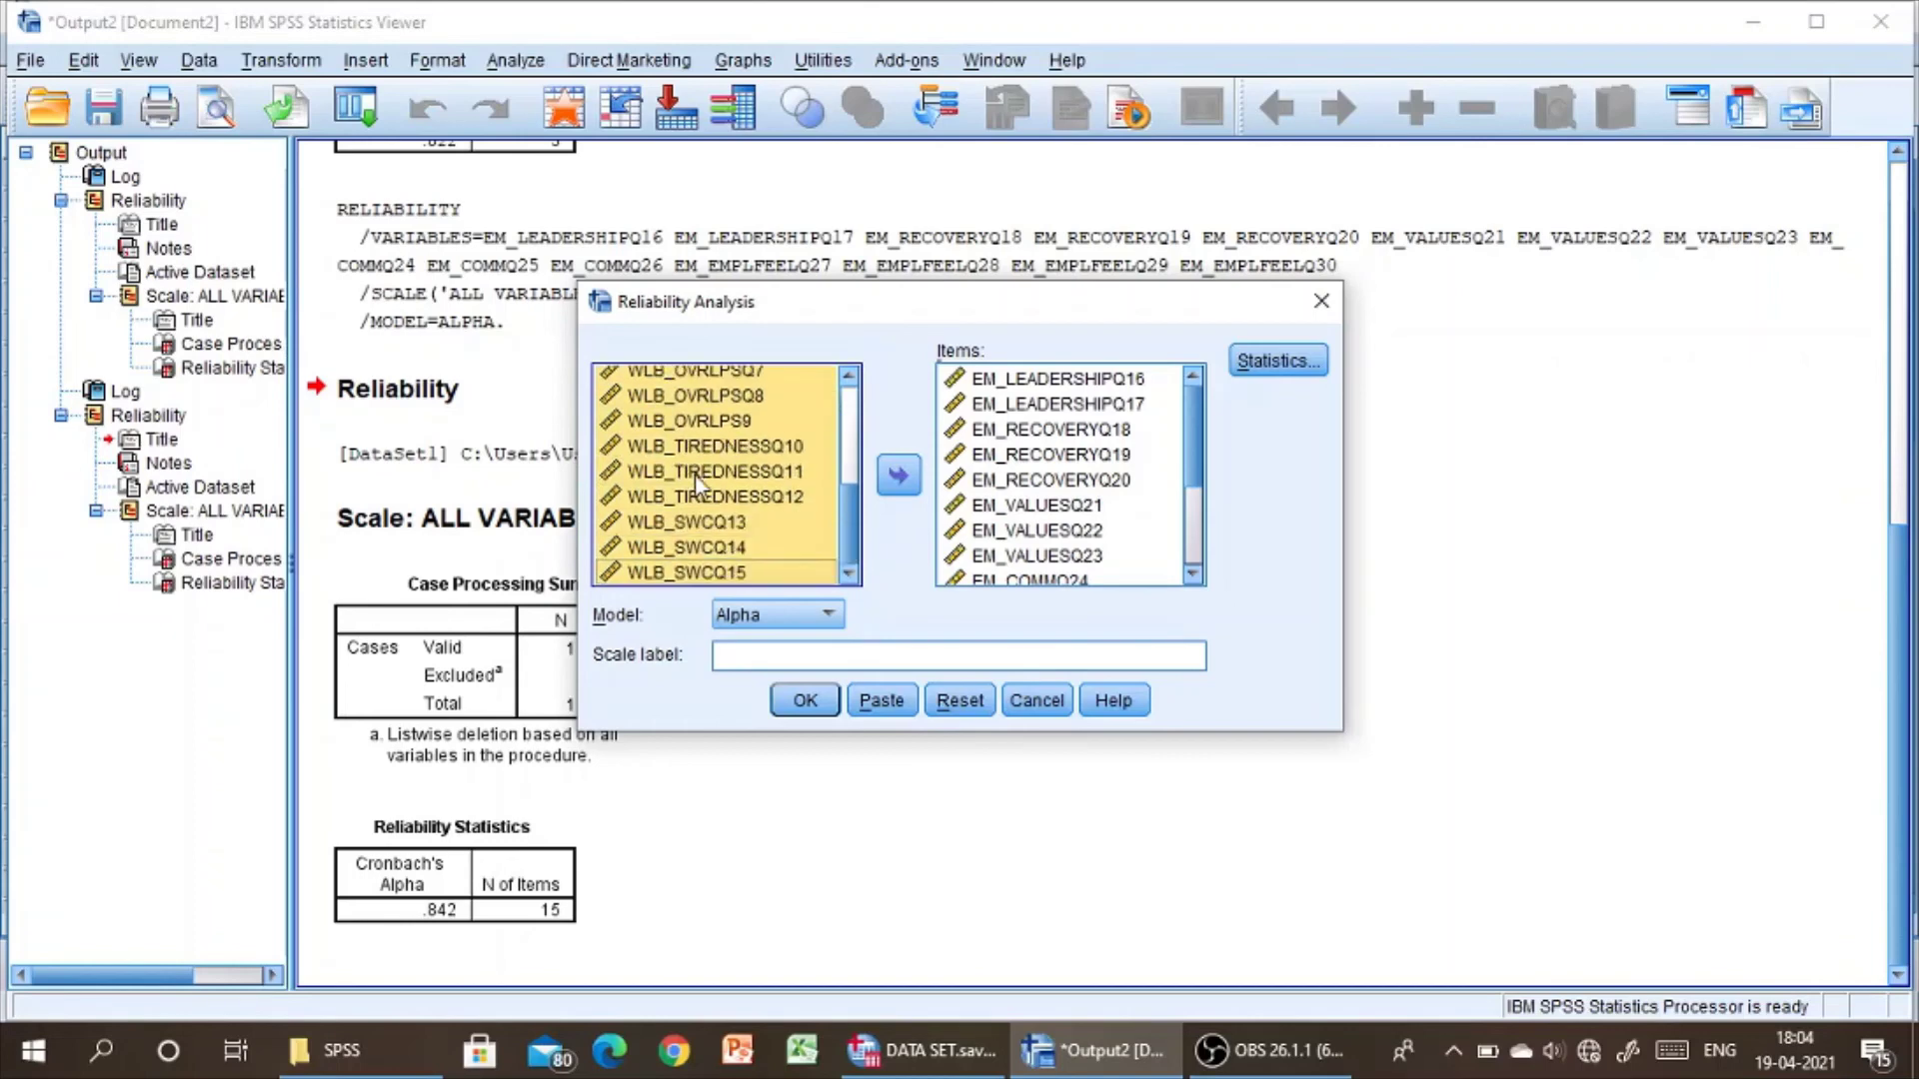
left_click(897, 478)
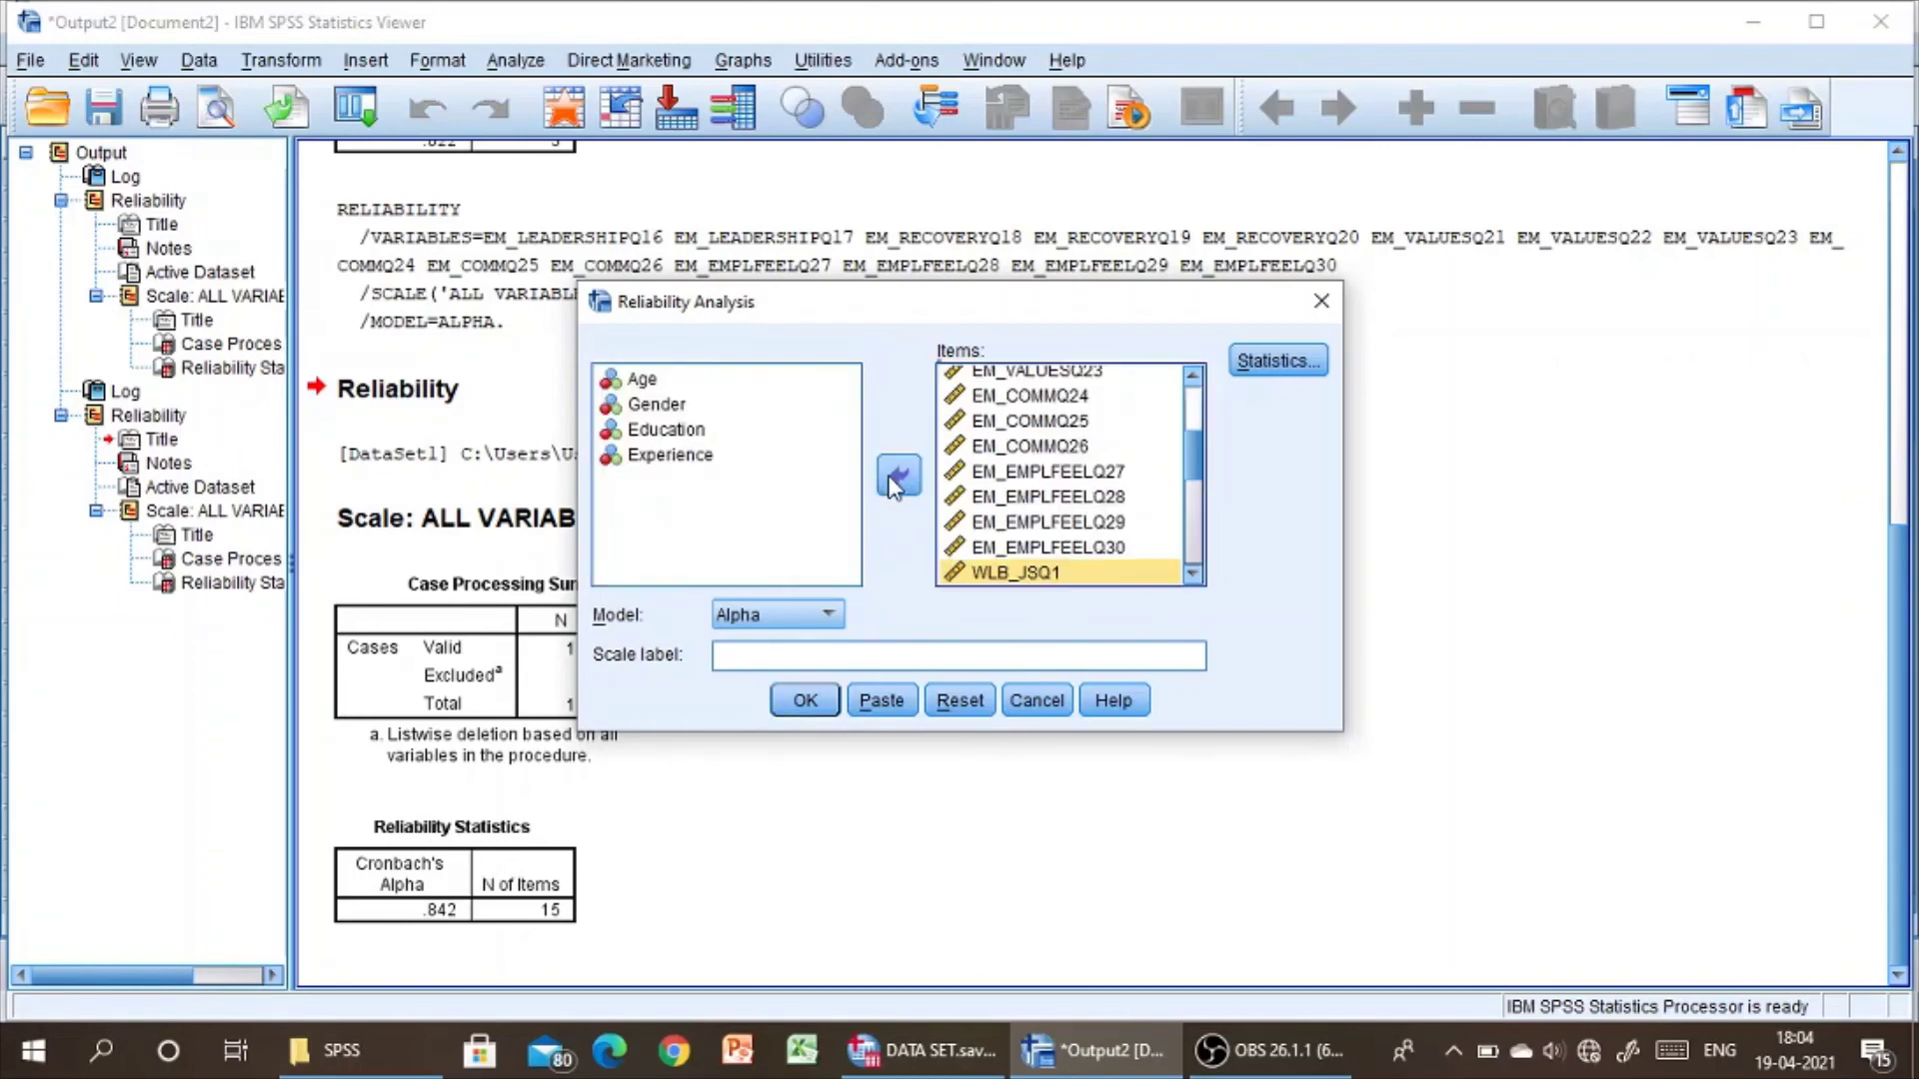
Choose the Alpha model and run the reliability analysis on the combined EM and WLB items
left_click(662, 465)
left_click(826, 616)
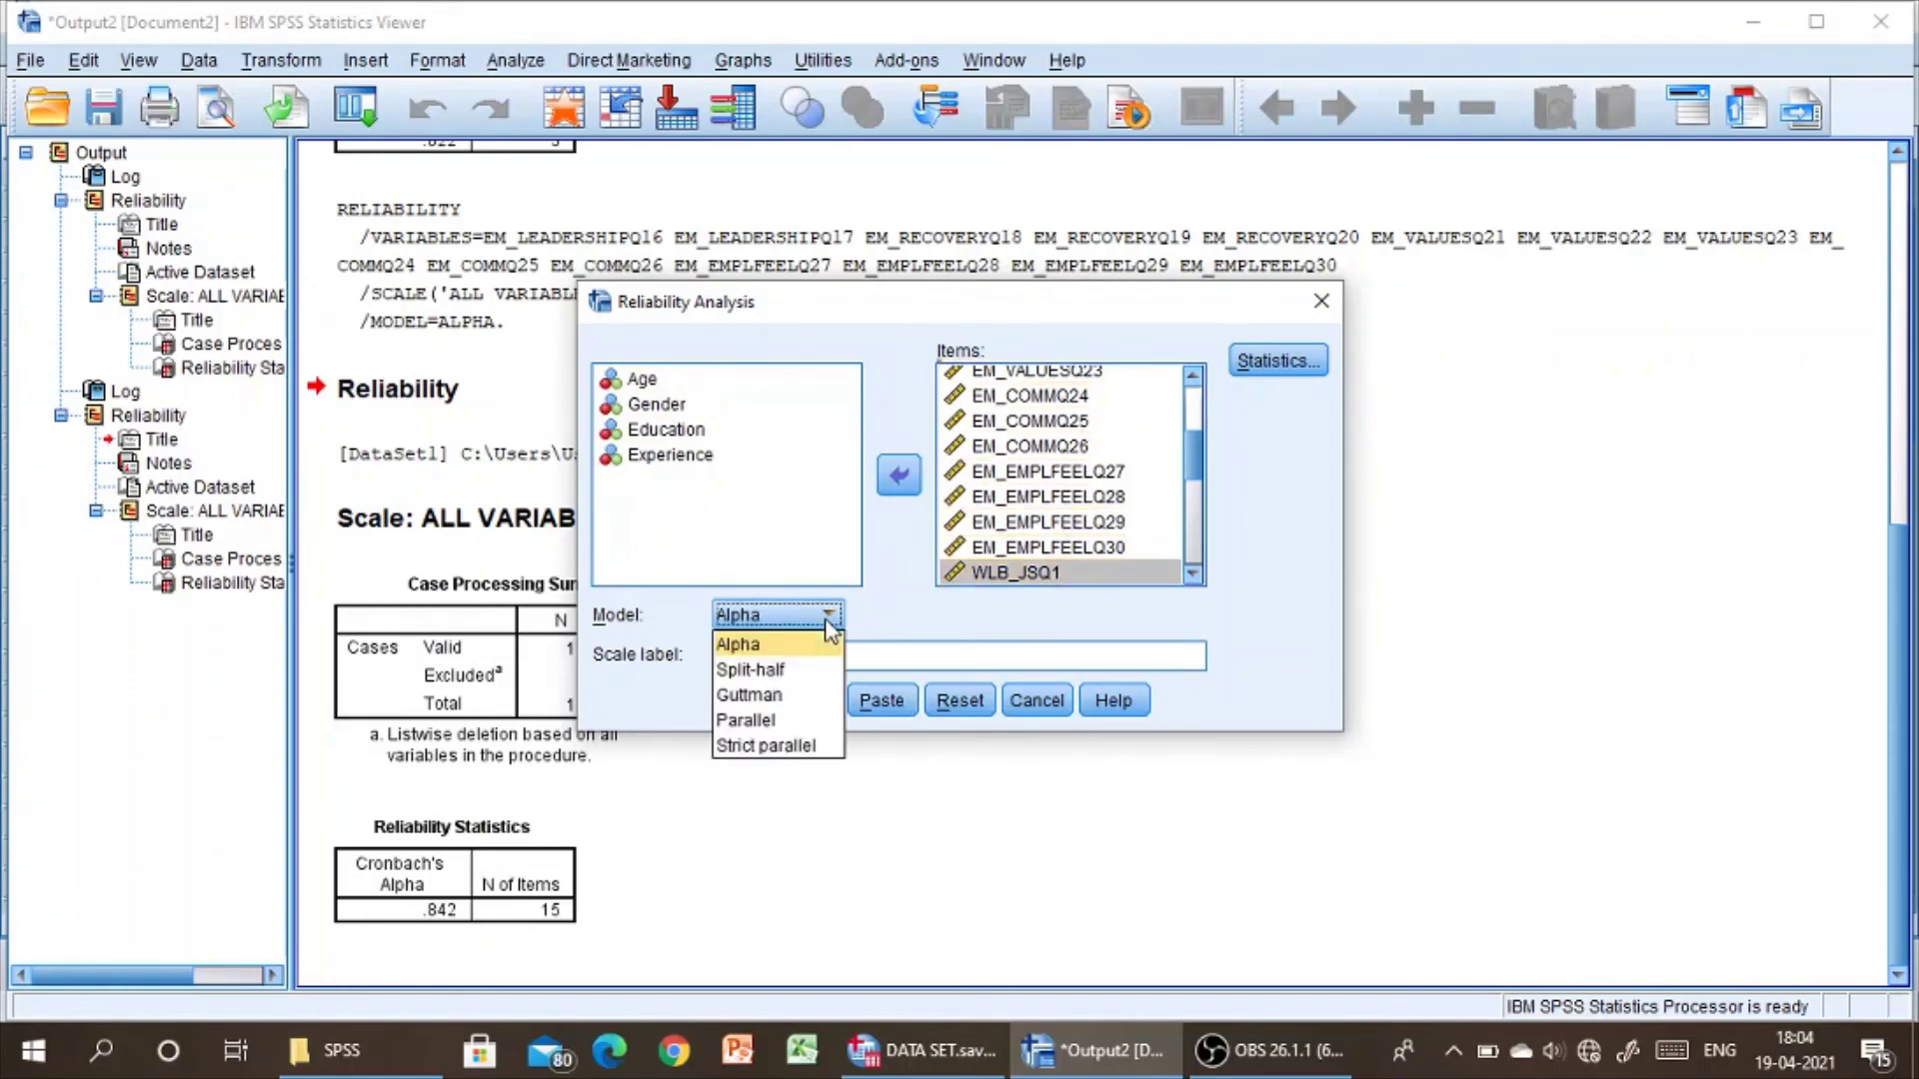
left_click(775, 646)
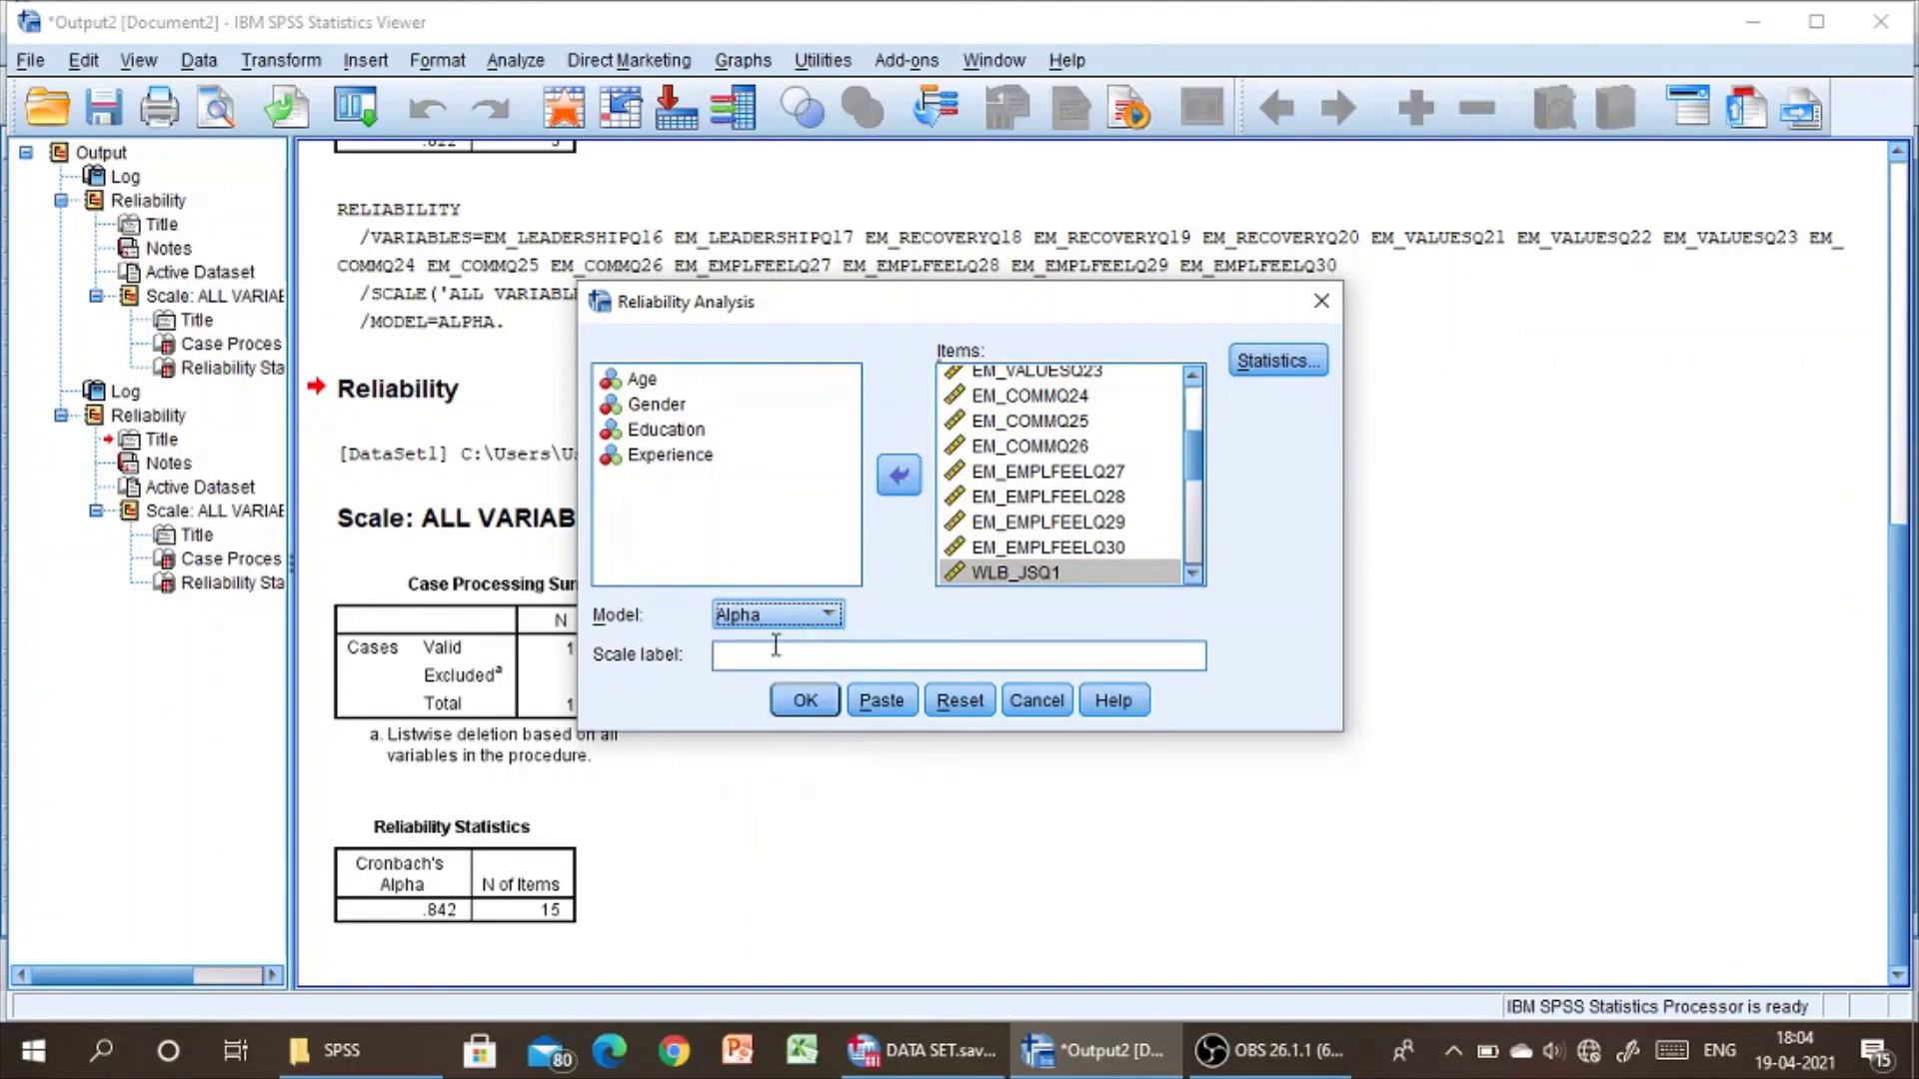
left_click(802, 705)
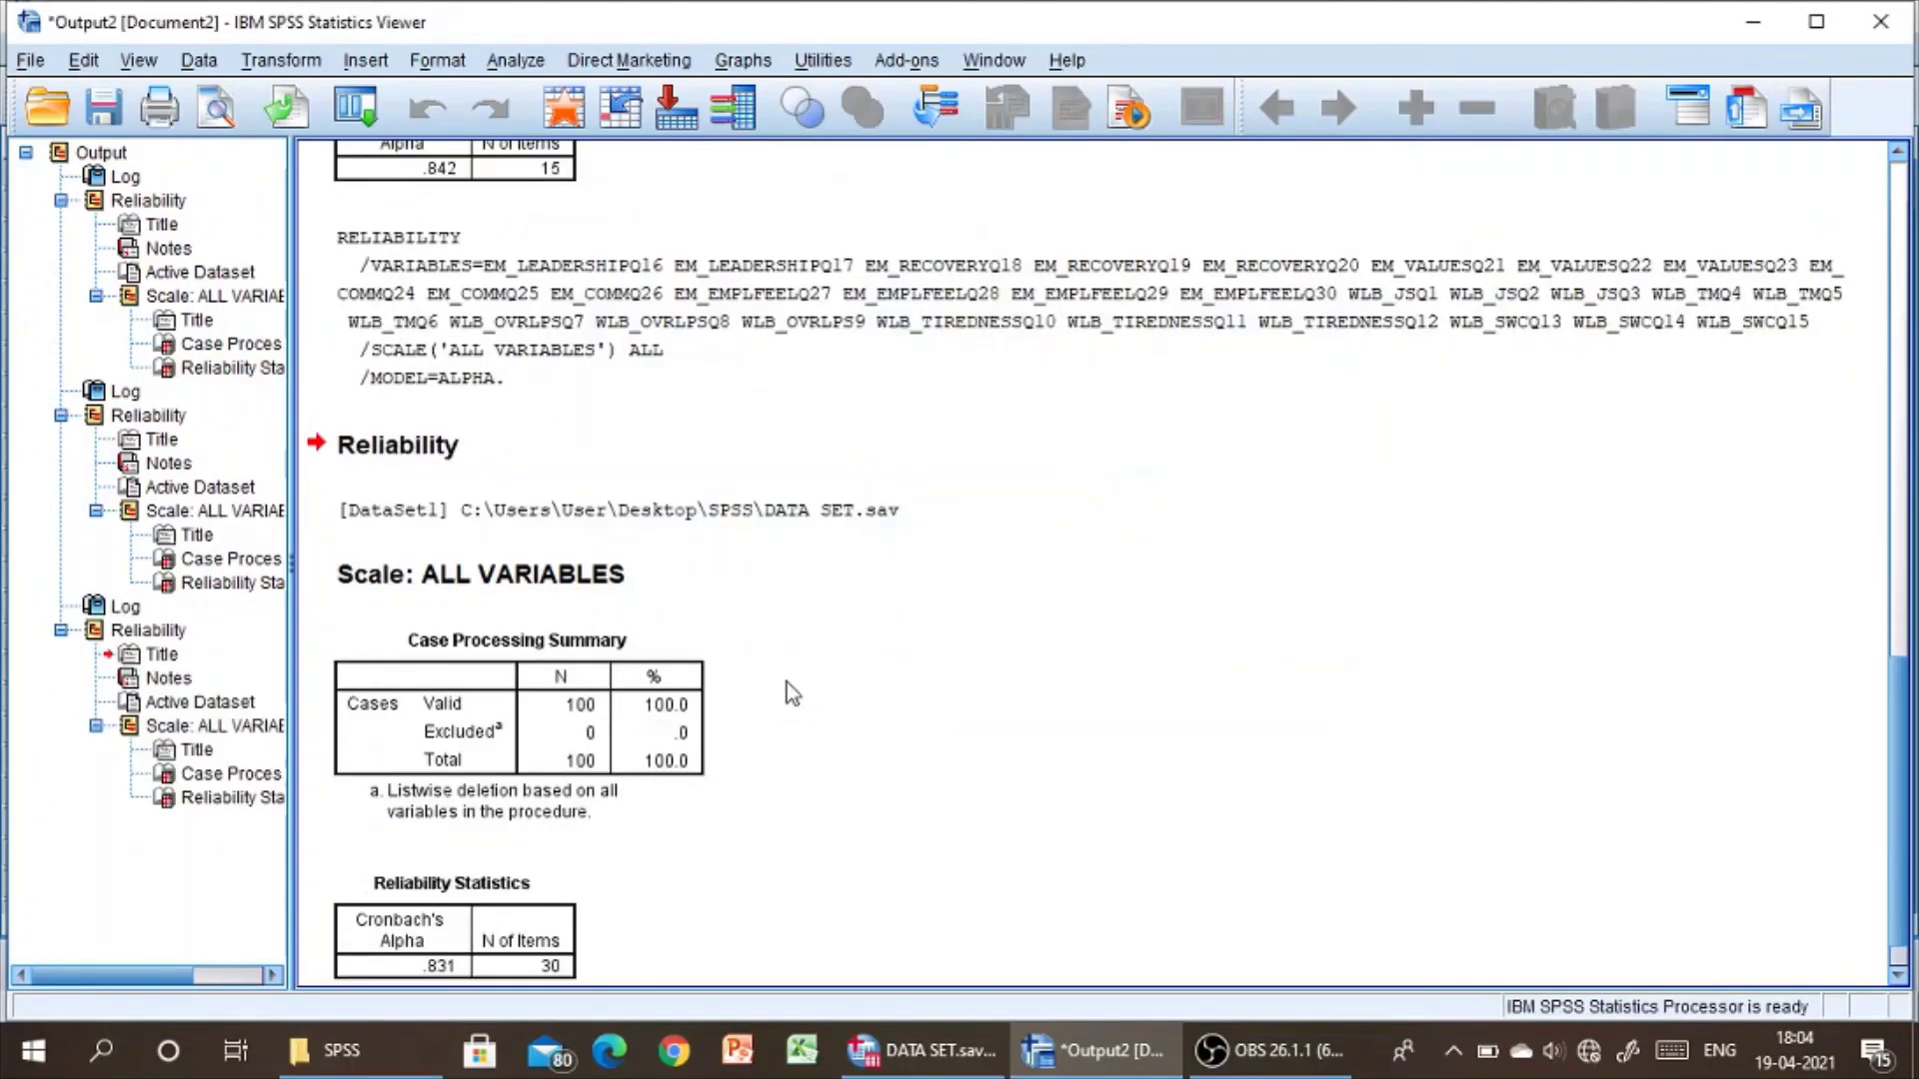